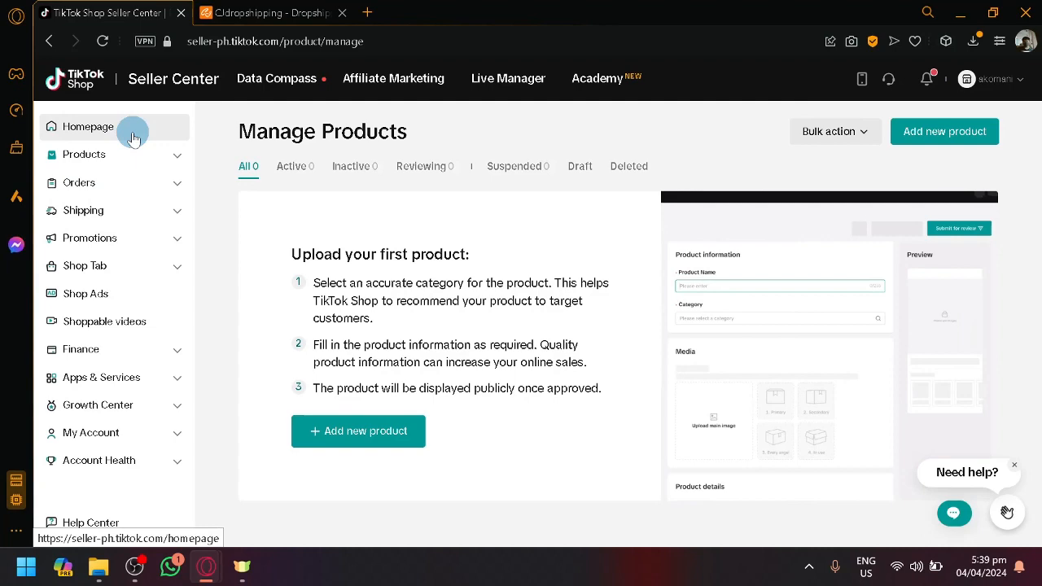
Load the Seller Center homepage, and dismiss the welcome chat dialog on the CJdropshipping site
{"action": "left_click", "coordinate": [130, 132]}
{"action": "left_click", "coordinate": [281, 13]}
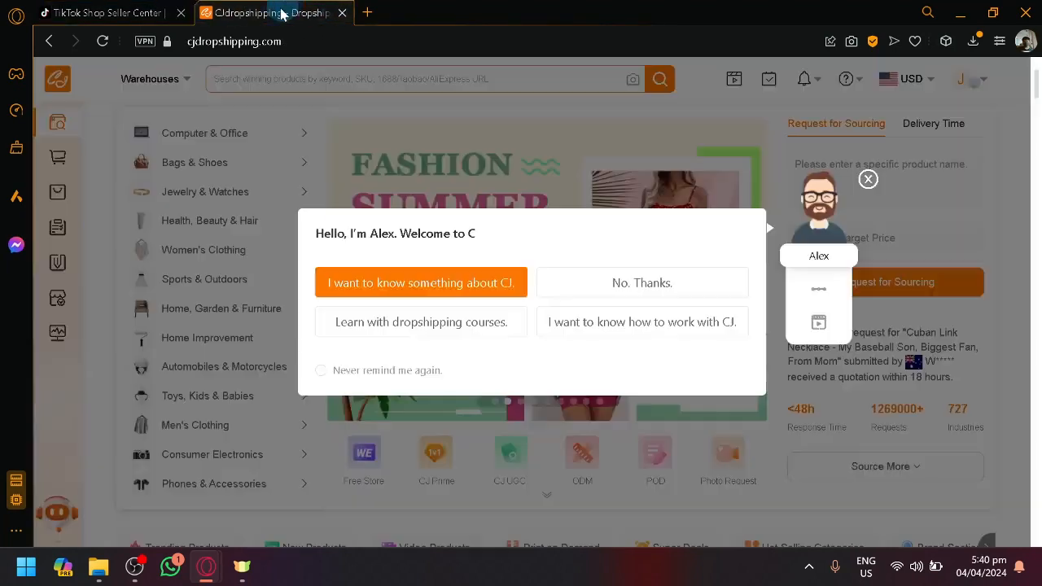
{"action": "left_click", "coordinate": [867, 181]}
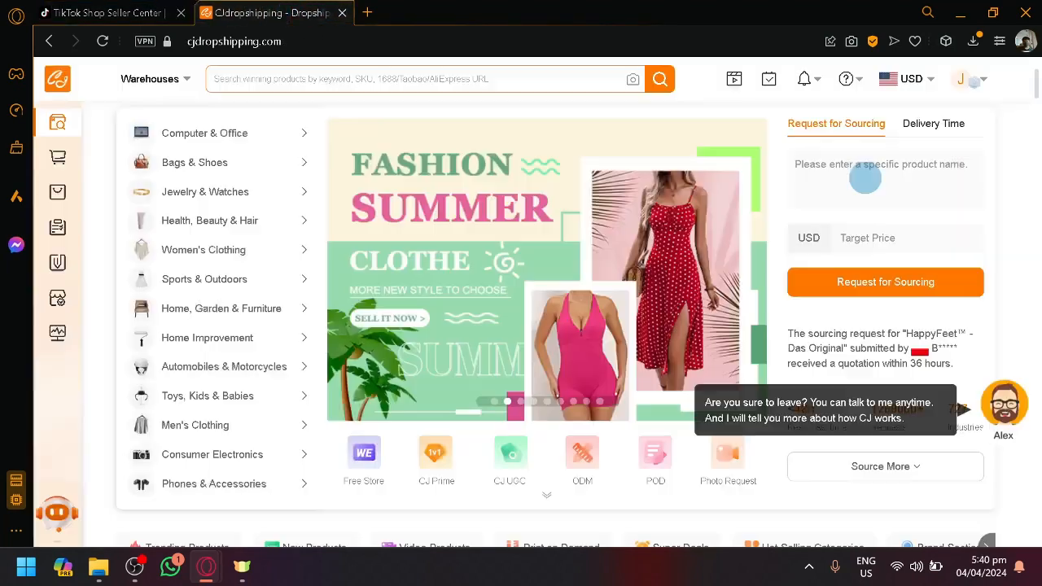
Browse the Trending Products and New Products sections on the CJdropshipping homepage
{"action": "scroll", "coordinate": [735, 261], "scroll_direction": "down", "scroll_amount": 3}
{"action": "scroll", "coordinate": [734, 256], "scroll_direction": "down", "scroll_amount": 5}
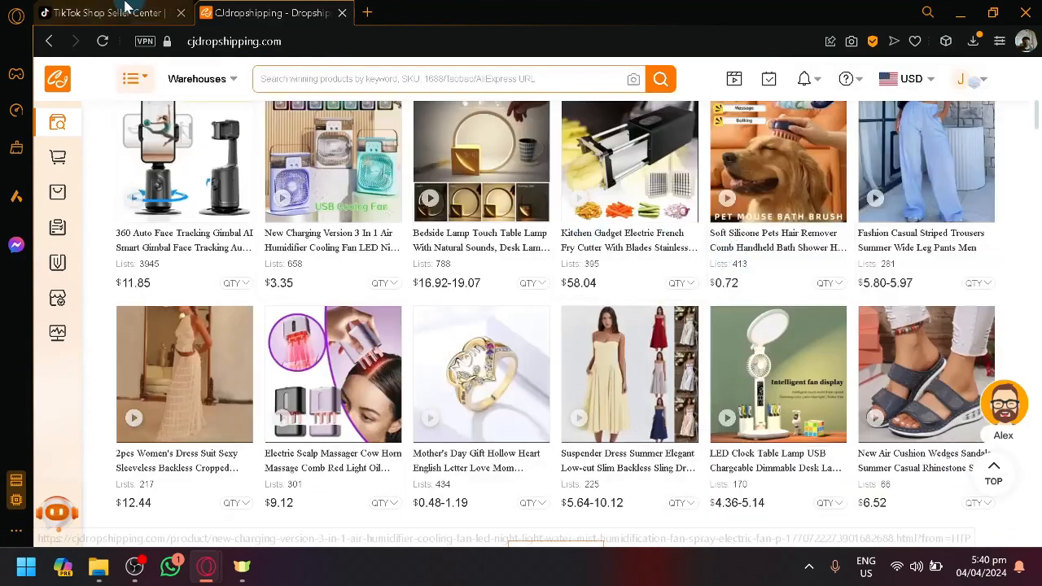
{"action": "left_click", "coordinate": [123, 8]}
{"action": "left_click", "coordinate": [297, 8]}
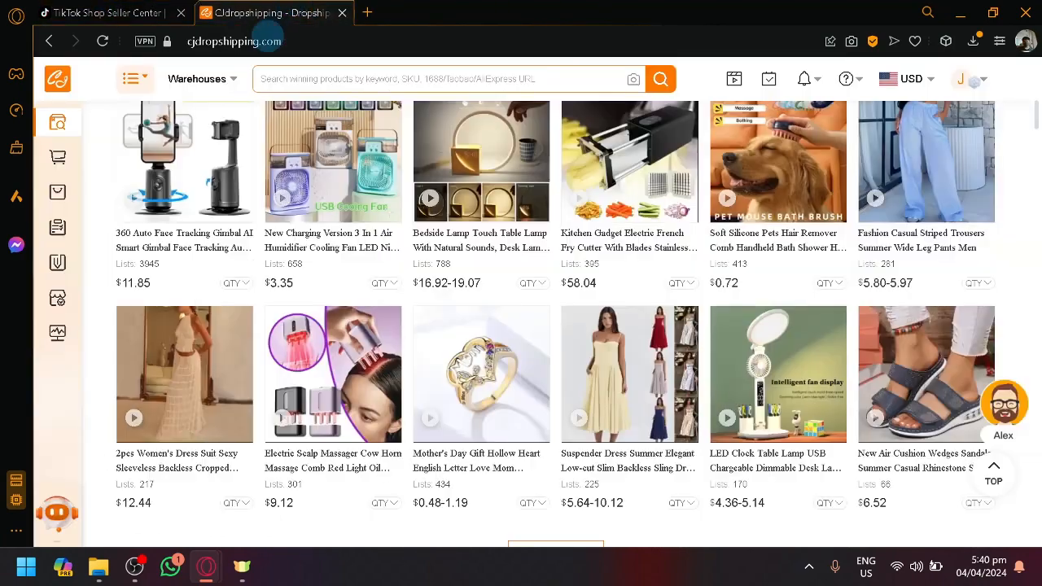
{"action": "scroll", "coordinate": [427, 285], "scroll_direction": "down", "scroll_amount": 5}
{"action": "scroll", "coordinate": [434, 282], "scroll_direction": "up", "scroll_amount": 5}
{"action": "scroll", "coordinate": [423, 297], "scroll_direction": "up", "scroll_amount": 1}
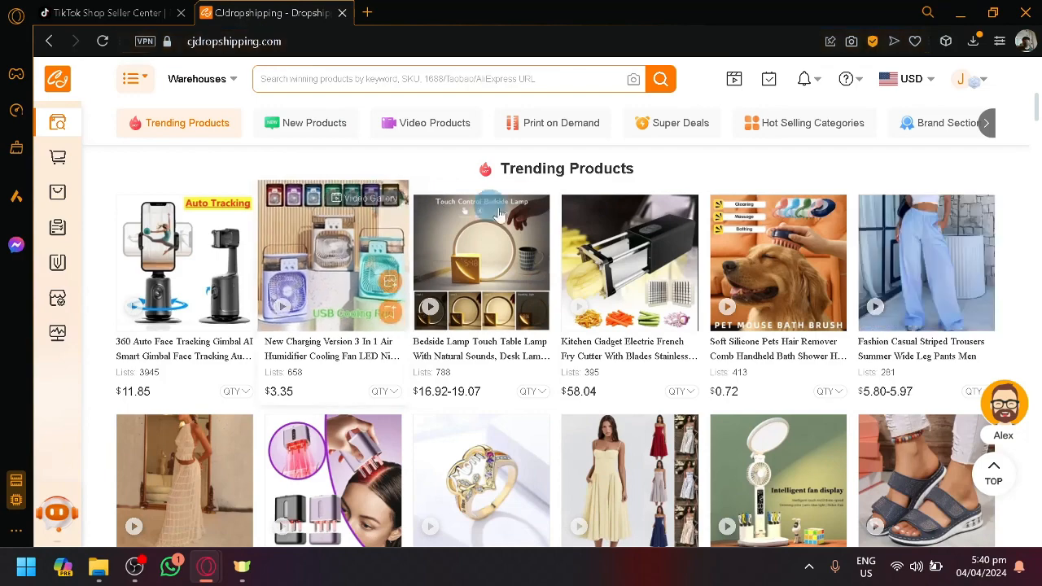
{"action": "mouse_move", "coordinate": [636, 203]}
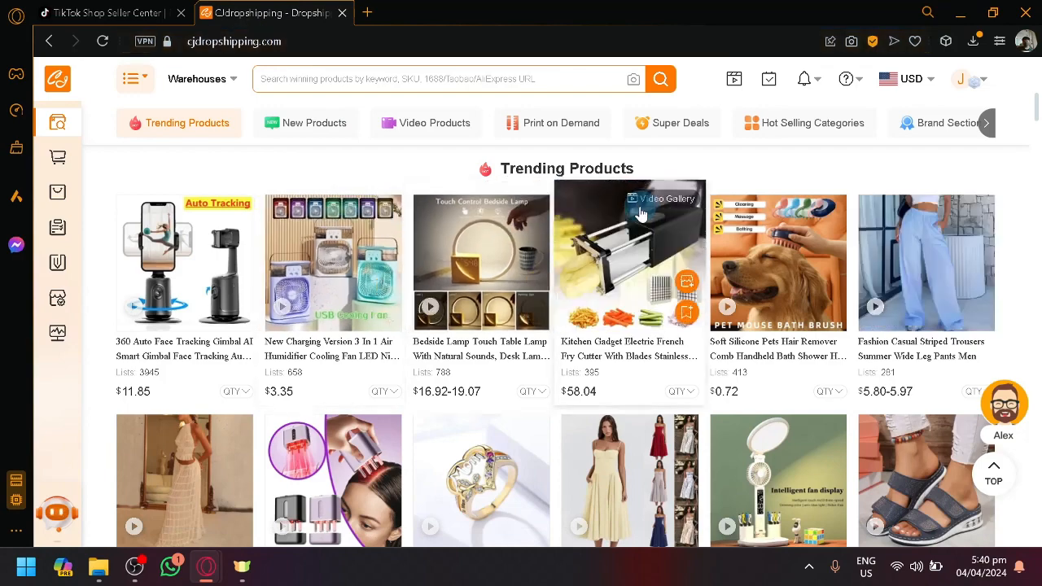
{"action": "scroll", "coordinate": [636, 221], "scroll_direction": "down", "scroll_amount": 7}
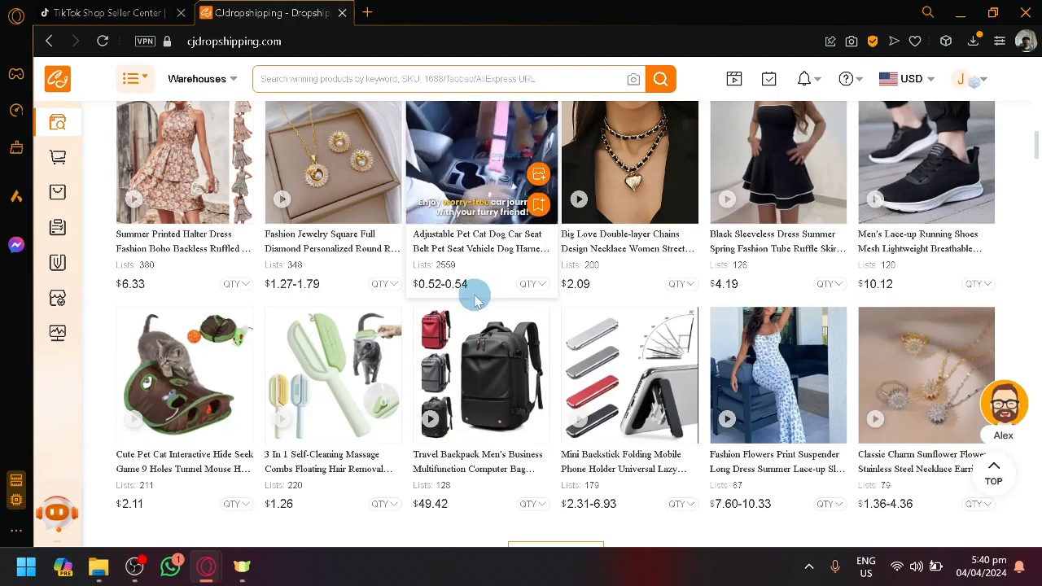
{"action": "scroll", "coordinate": [474, 291], "scroll_direction": "up", "scroll_amount": 5}
{"action": "scroll", "coordinate": [406, 323], "scroll_direction": "up", "scroll_amount": 4}
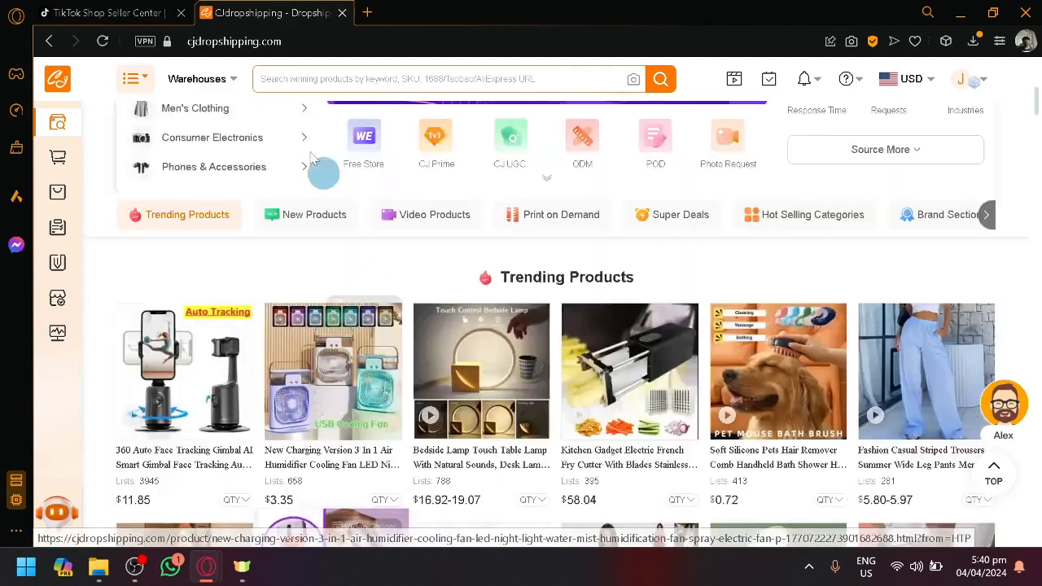
Look through the CJdropshipping product sections down to the personalized print-on-demand items, checking the Seller Center homepage in between
{"action": "left_click", "coordinate": [162, 10]}
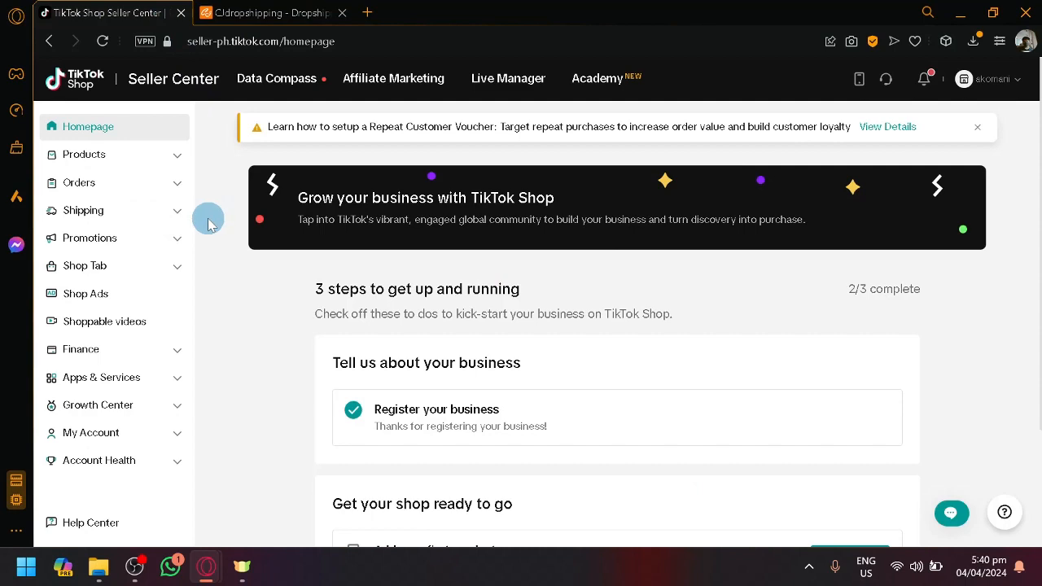
{"action": "left_click", "coordinate": [236, 11]}
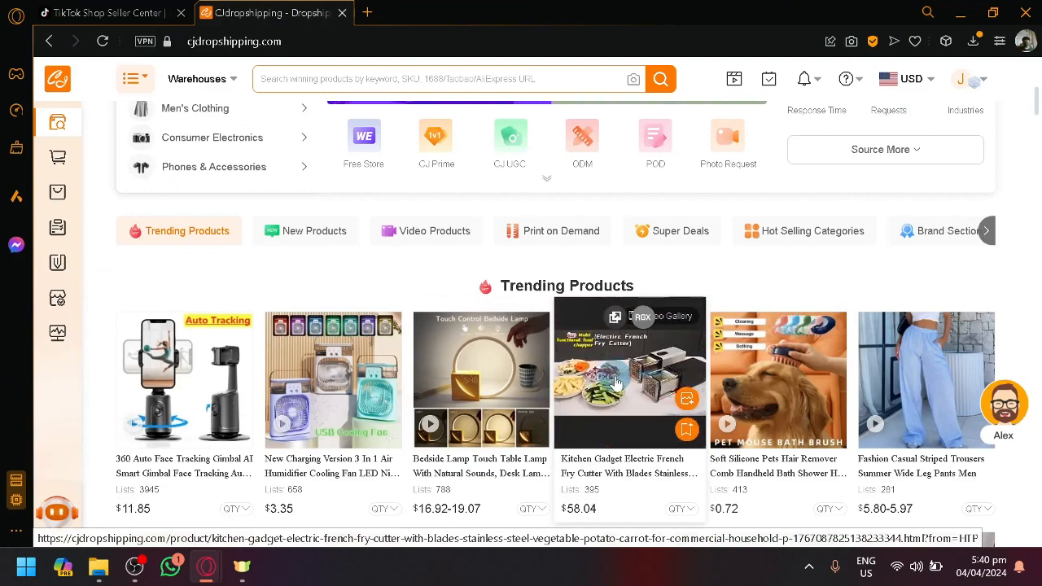
{"action": "scroll", "coordinate": [629, 371], "scroll_direction": "down", "scroll_amount": 4}
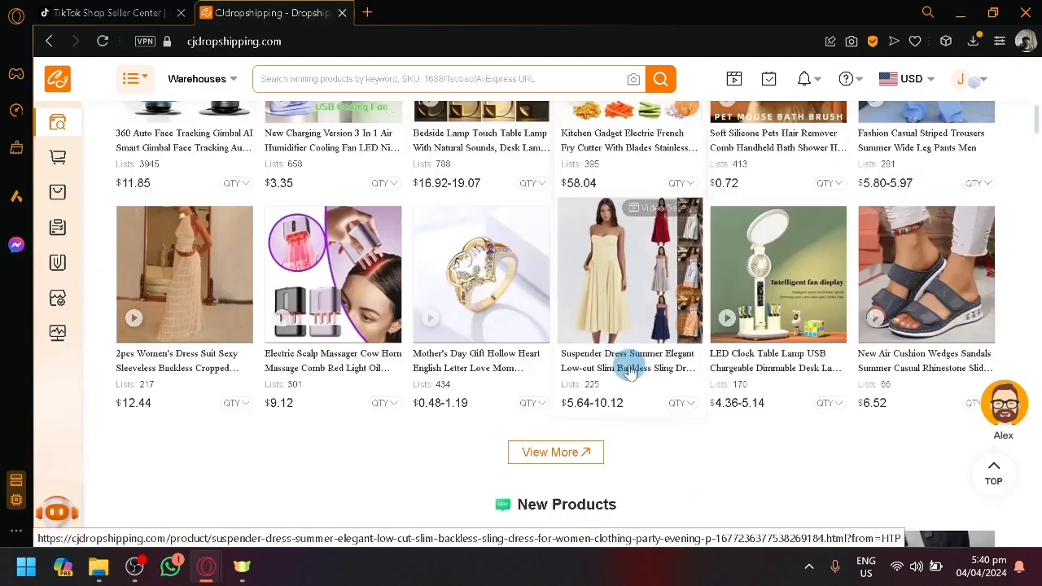
{"action": "scroll", "coordinate": [629, 370], "scroll_direction": "down", "scroll_amount": 9}
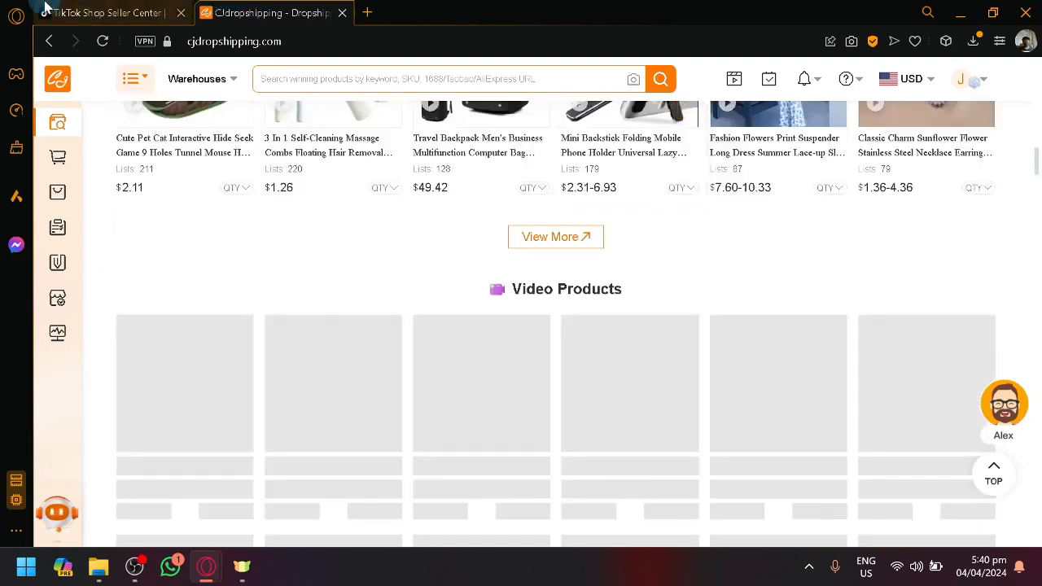
{"action": "left_click", "coordinate": [106, 12]}
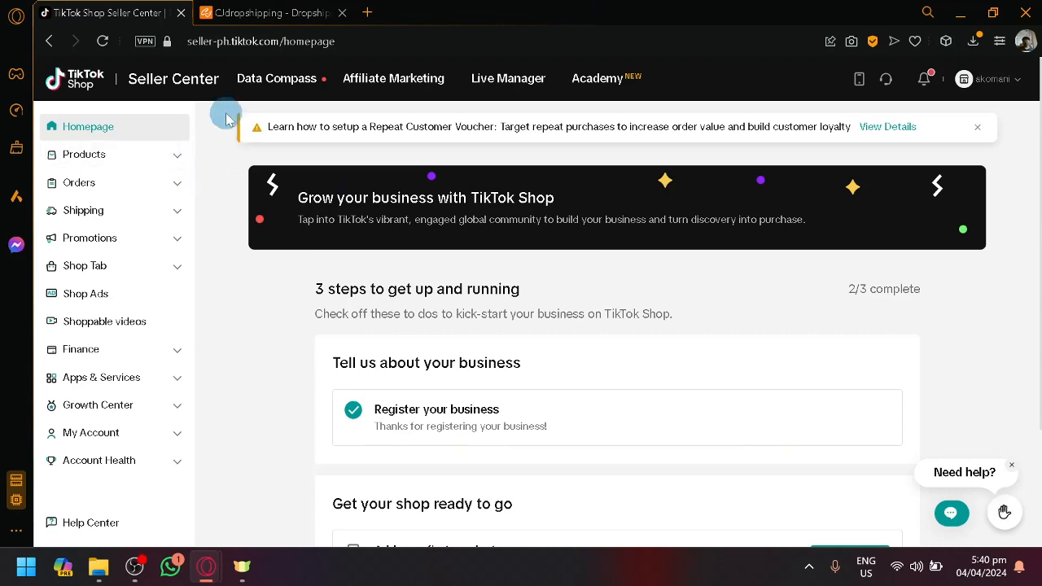
{"action": "left_click", "coordinate": [277, 12]}
{"action": "scroll", "coordinate": [508, 250], "scroll_direction": "down", "scroll_amount": 6}
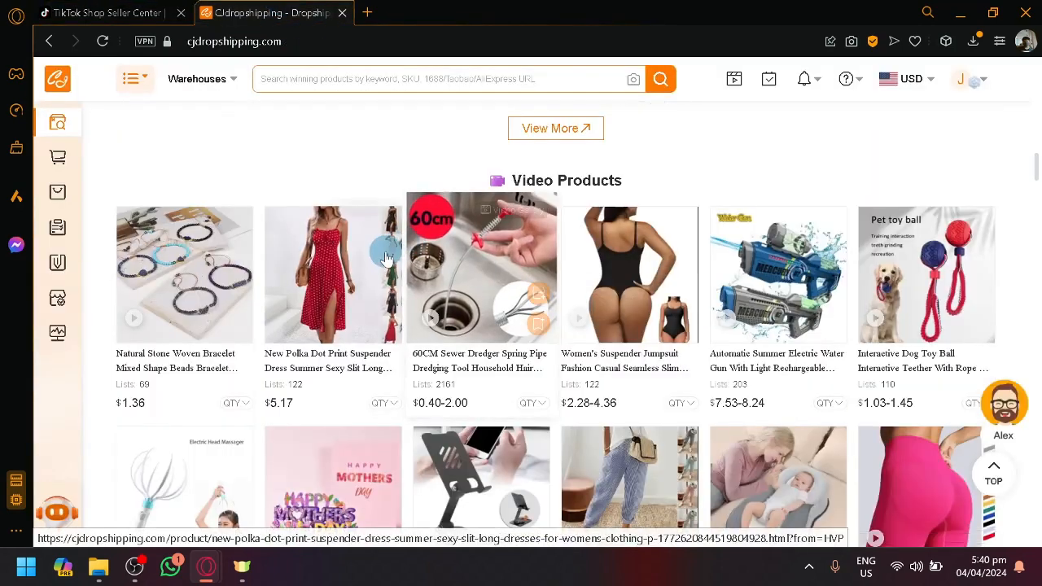
{"action": "scroll", "coordinate": [348, 234], "scroll_direction": "down", "scroll_amount": 3}
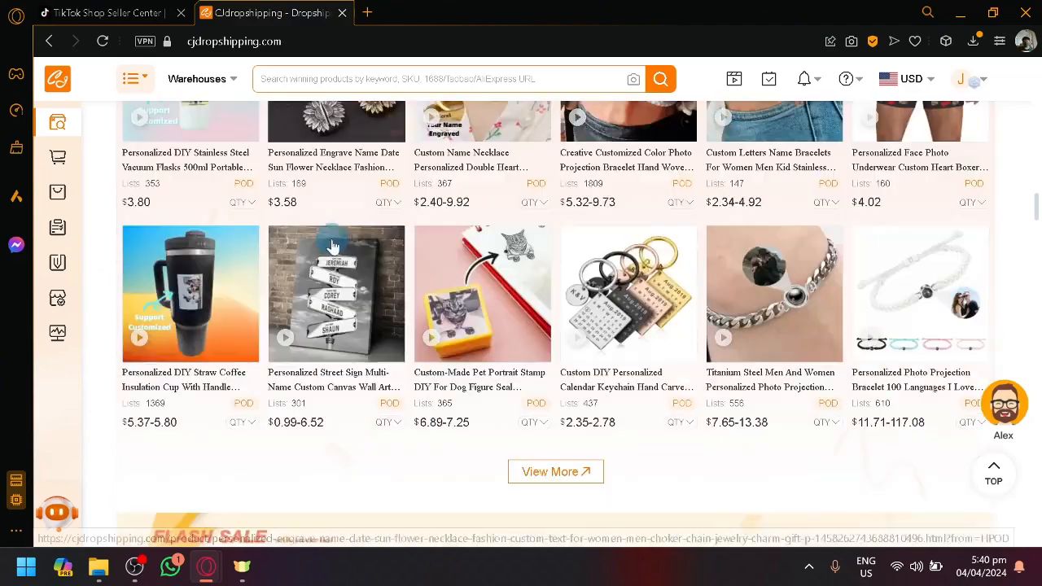
{"action": "scroll", "coordinate": [484, 288], "scroll_direction": "up", "scroll_amount": 9}
{"action": "scroll", "coordinate": [485, 366], "scroll_direction": "up", "scroll_amount": 12}
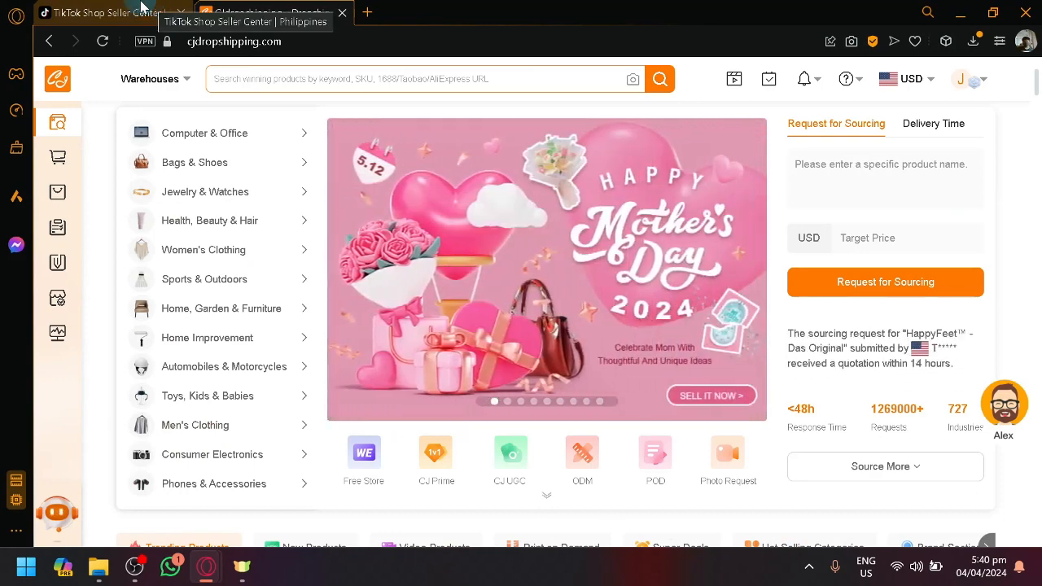
{"action": "left_click", "coordinate": [143, 7]}
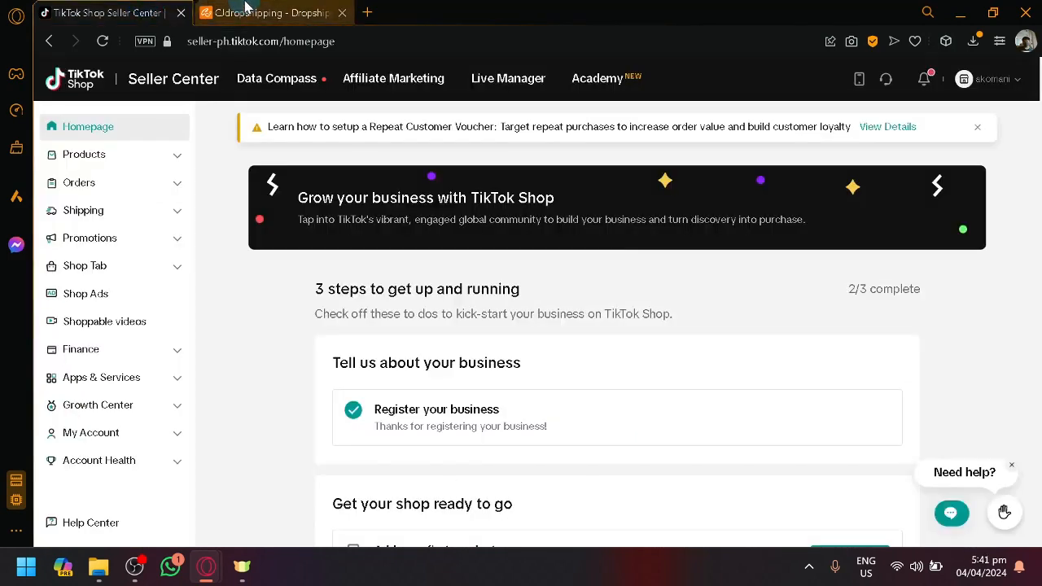
{"action": "left_click", "coordinate": [241, 7]}
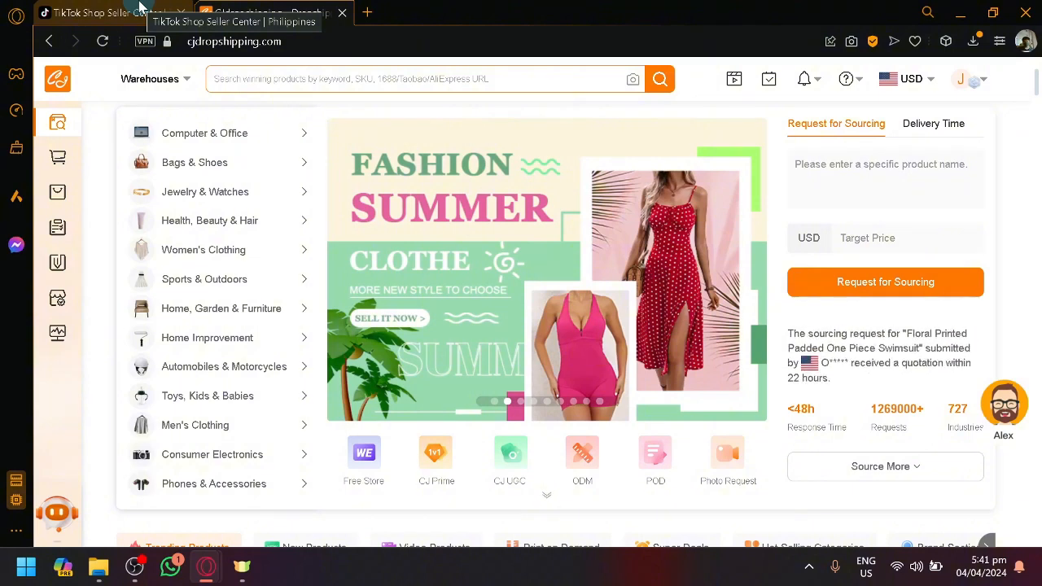
Switch to TikTok Shop Seller Center, open its App store and look over the most popular applications
{"action": "left_click", "coordinate": [140, 6]}
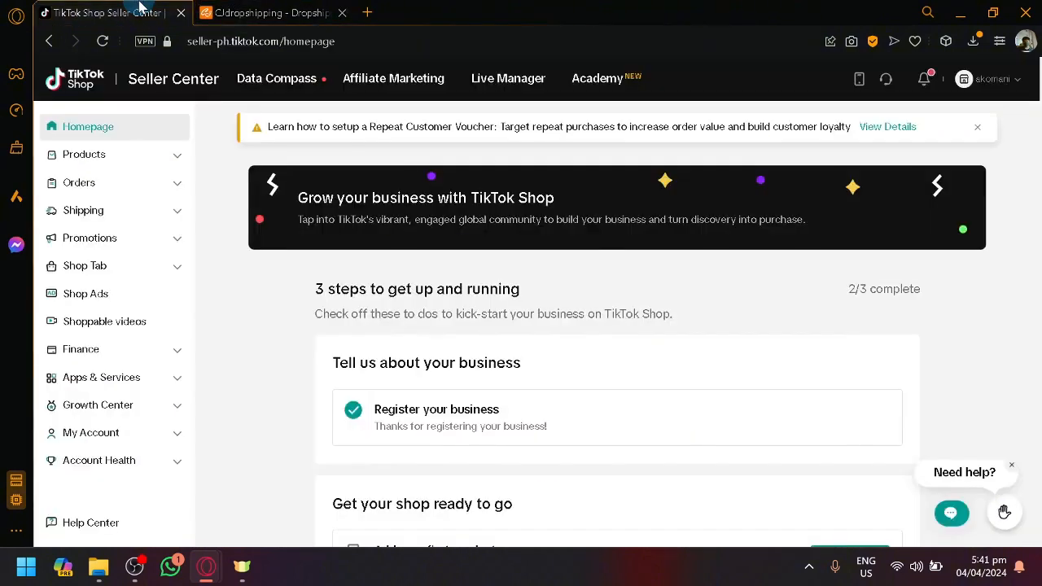
{"action": "left_click", "coordinate": [151, 382]}
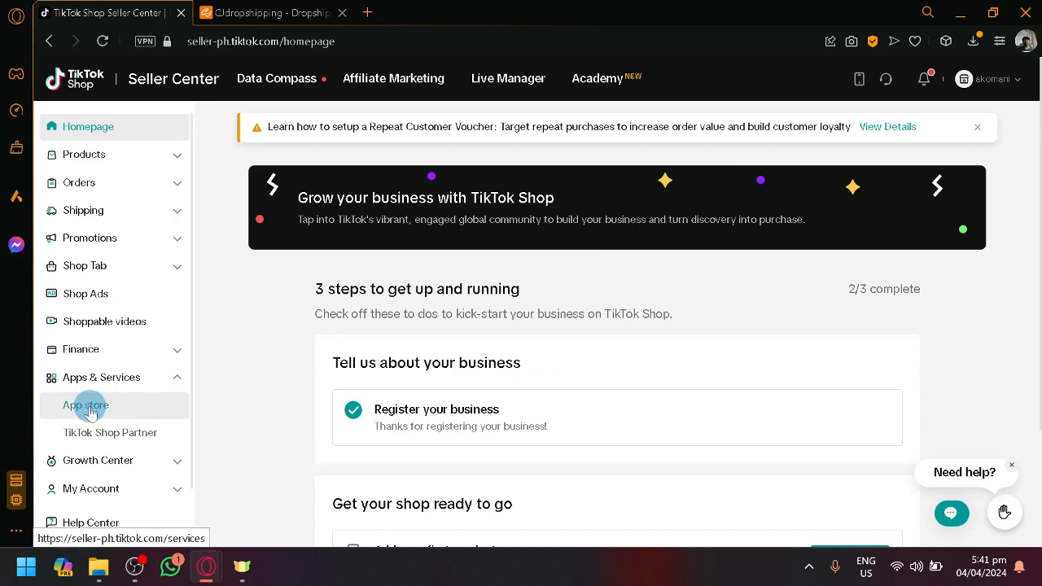
{"action": "left_click", "coordinate": [91, 410]}
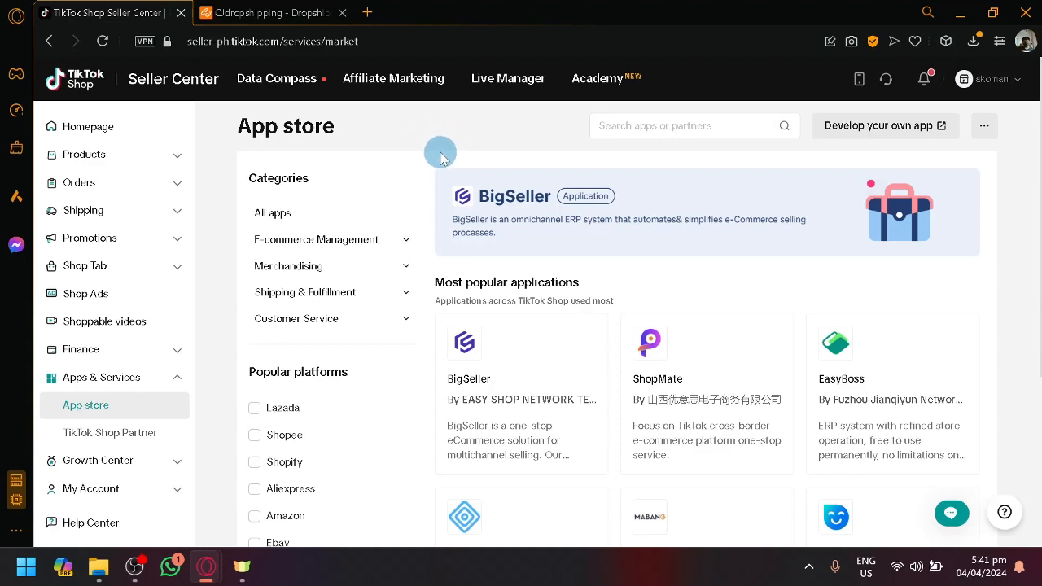
{"action": "scroll", "coordinate": [470, 183], "scroll_direction": "down", "scroll_amount": 2}
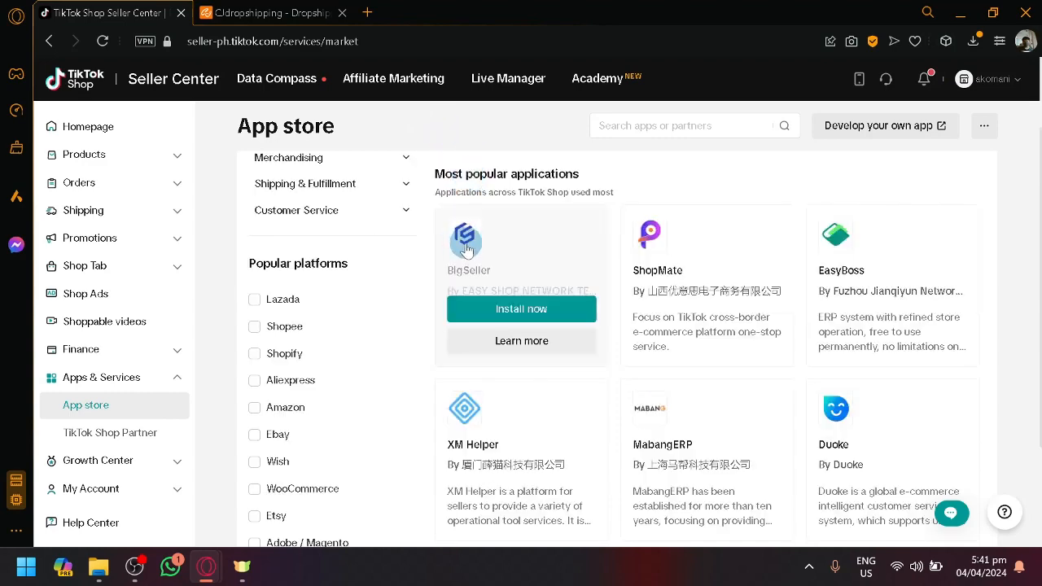
{"action": "scroll", "coordinate": [467, 253], "scroll_direction": "down", "scroll_amount": 2}
{"action": "scroll", "coordinate": [480, 309], "scroll_direction": "up", "scroll_amount": 4}
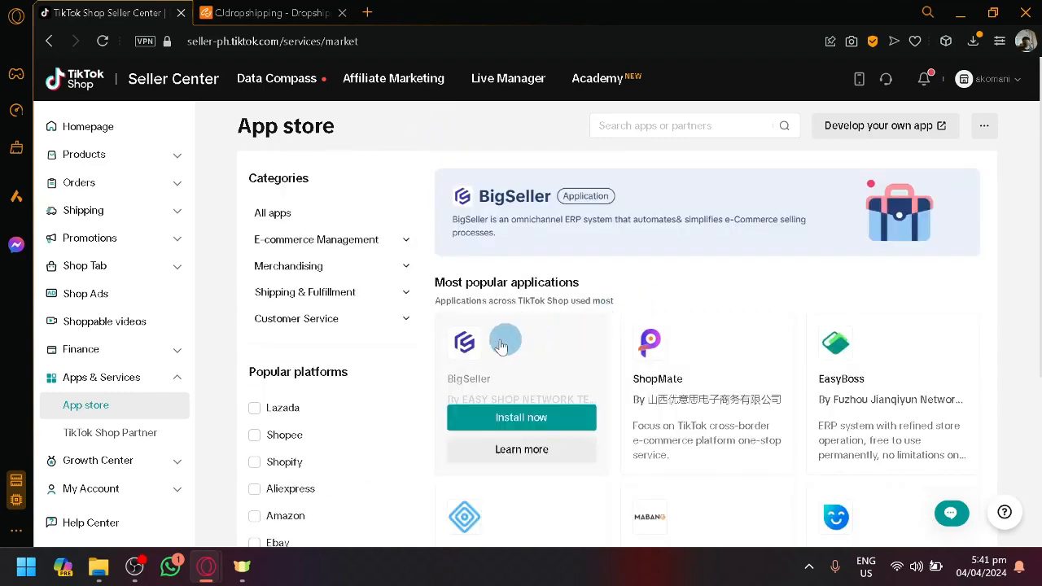
{"action": "scroll", "coordinate": [488, 334], "scroll_direction": "down", "scroll_amount": 5}
{"action": "scroll", "coordinate": [366, 301], "scroll_direction": "up", "scroll_amount": 3}
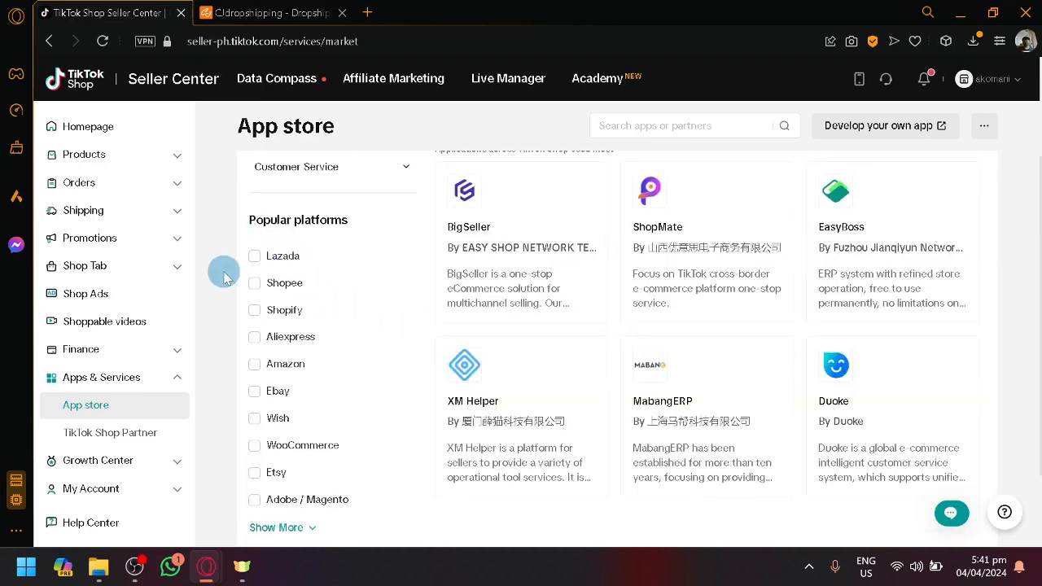
Expand the Popular platforms filter list in the App store and review all the platforms it offers
{"action": "scroll", "coordinate": [260, 232], "scroll_direction": "up", "scroll_amount": 5}
{"action": "scroll", "coordinate": [260, 232], "scroll_direction": "down", "scroll_amount": 1}
{"action": "scroll", "coordinate": [288, 264], "scroll_direction": "down", "scroll_amount": 2}
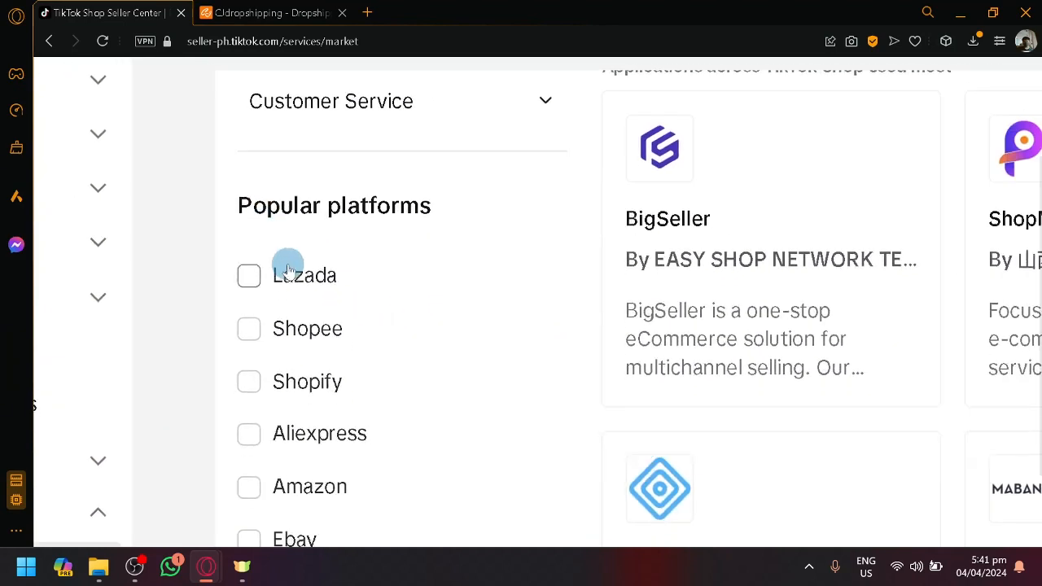
{"action": "scroll", "coordinate": [295, 248], "scroll_direction": "down", "scroll_amount": 4}
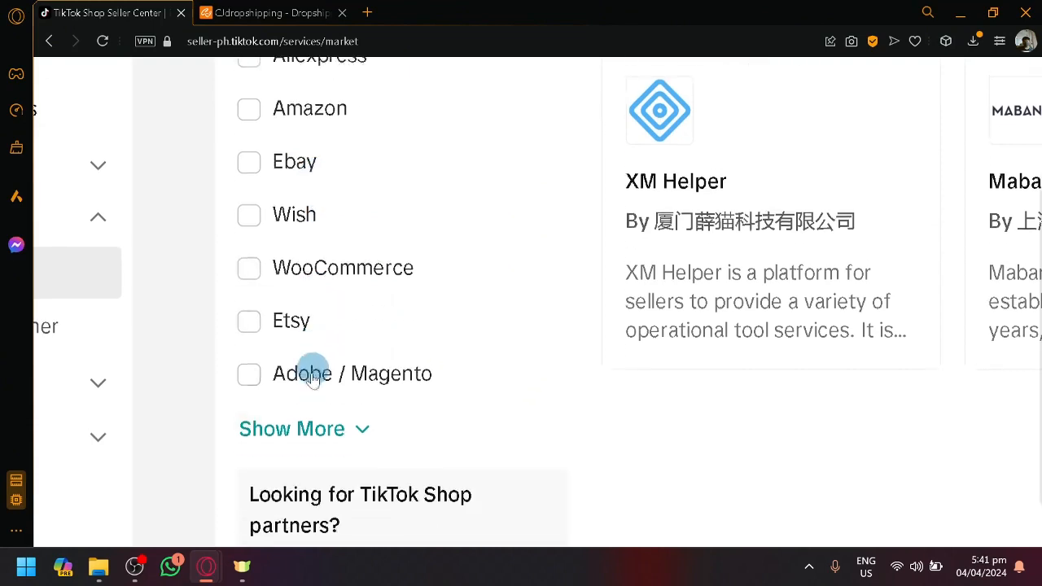
{"action": "left_click", "coordinate": [316, 424]}
{"action": "scroll", "coordinate": [317, 397], "scroll_direction": "down", "scroll_amount": 4}
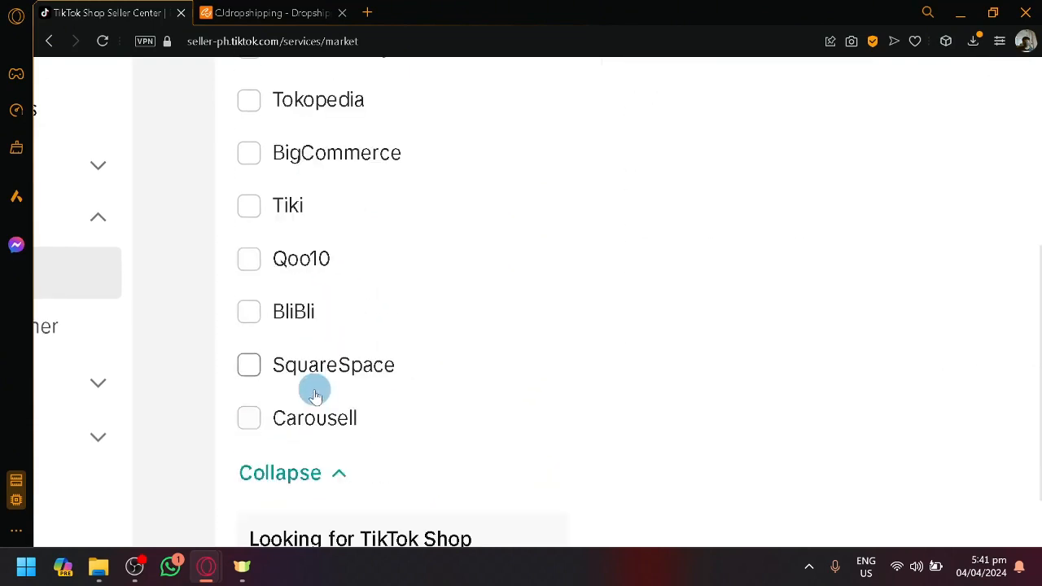
{"action": "scroll", "coordinate": [316, 394], "scroll_direction": "up", "scroll_amount": 7}
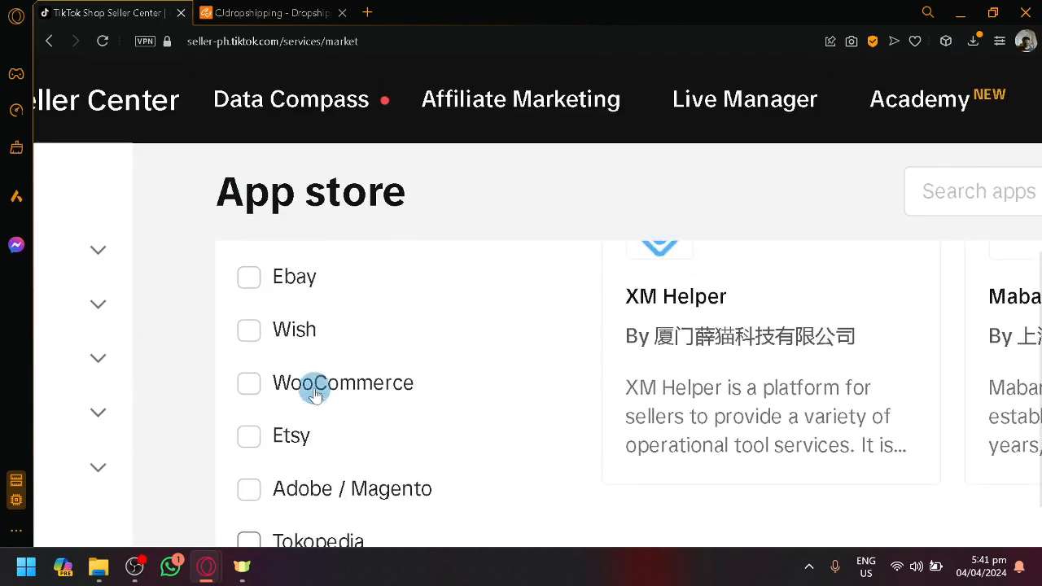
{"action": "key", "text": "ctrl+0"}
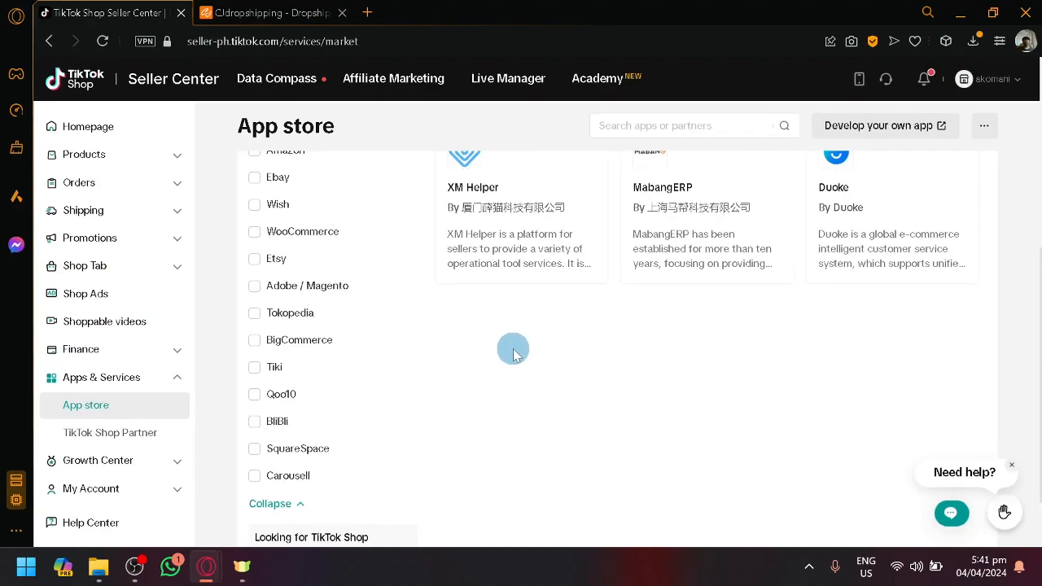
{"action": "scroll", "coordinate": [345, 349], "scroll_direction": "up", "scroll_amount": 5}
{"action": "scroll", "coordinate": [347, 354], "scroll_direction": "down", "scroll_amount": 5}
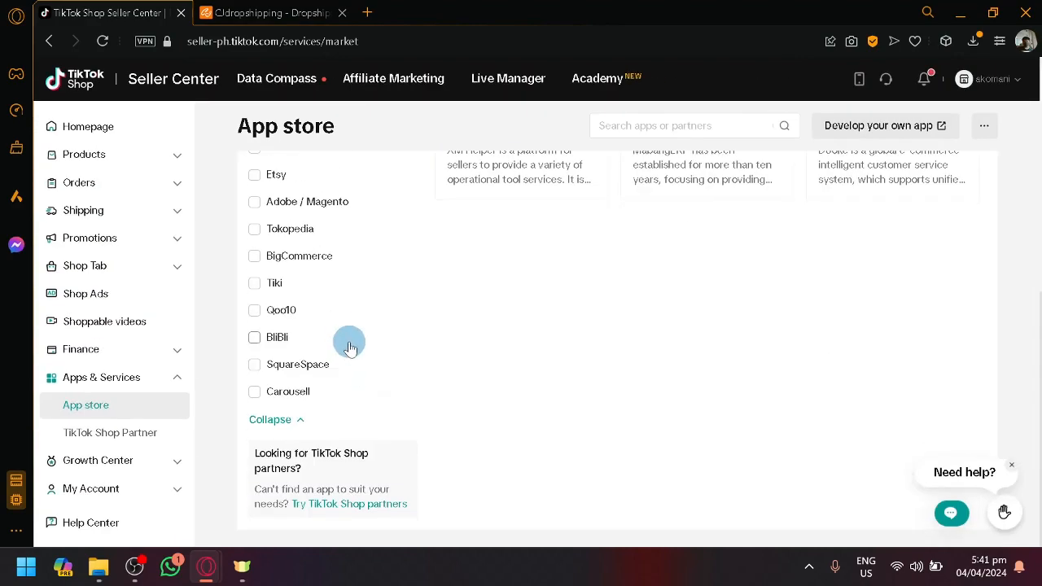
{"action": "scroll", "coordinate": [349, 346], "scroll_direction": "up", "scroll_amount": 5}
Search the App store for "cjdropshi" and open the details page of the CJdropshipping app
{"action": "left_click", "coordinate": [685, 124]}
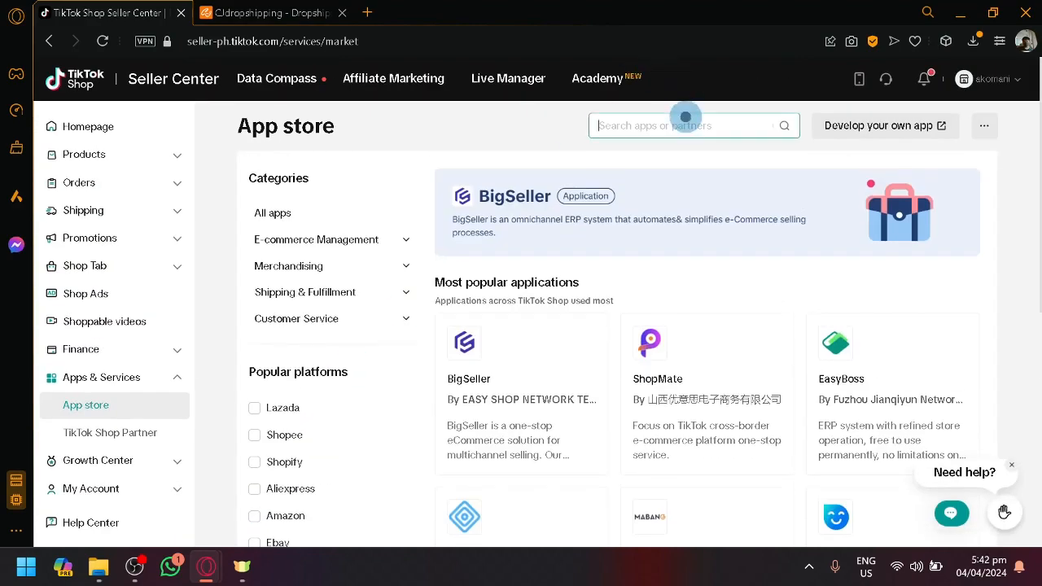
{"action": "type", "text": "cjdrop"}
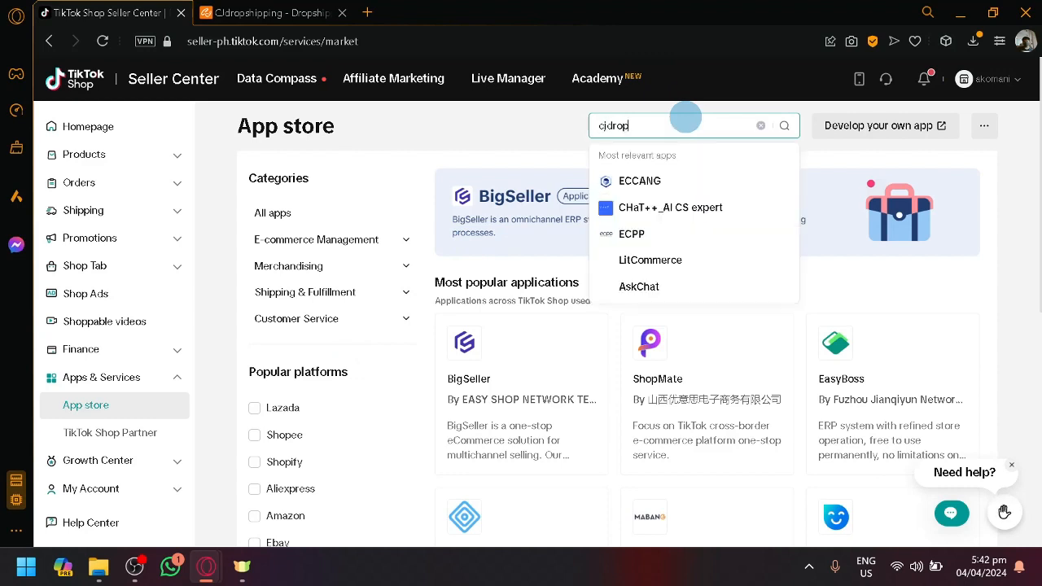
{"action": "type", "text": "shi"}
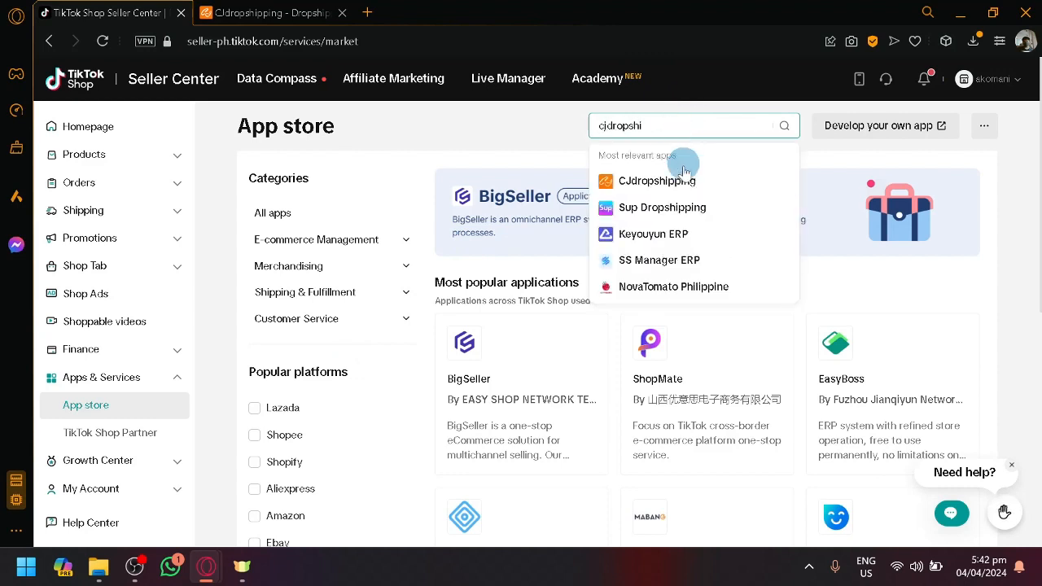
{"action": "left_click", "coordinate": [693, 181]}
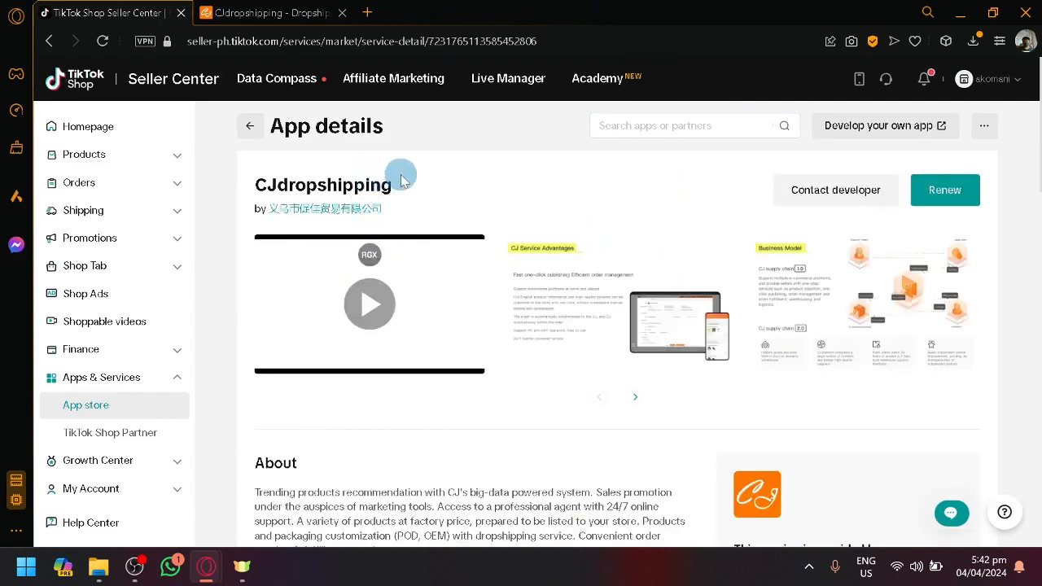
{"action": "scroll", "coordinate": [411, 185], "scroll_direction": "down", "scroll_amount": 3}
{"action": "scroll", "coordinate": [467, 266], "scroll_direction": "up", "scroll_amount": 3}
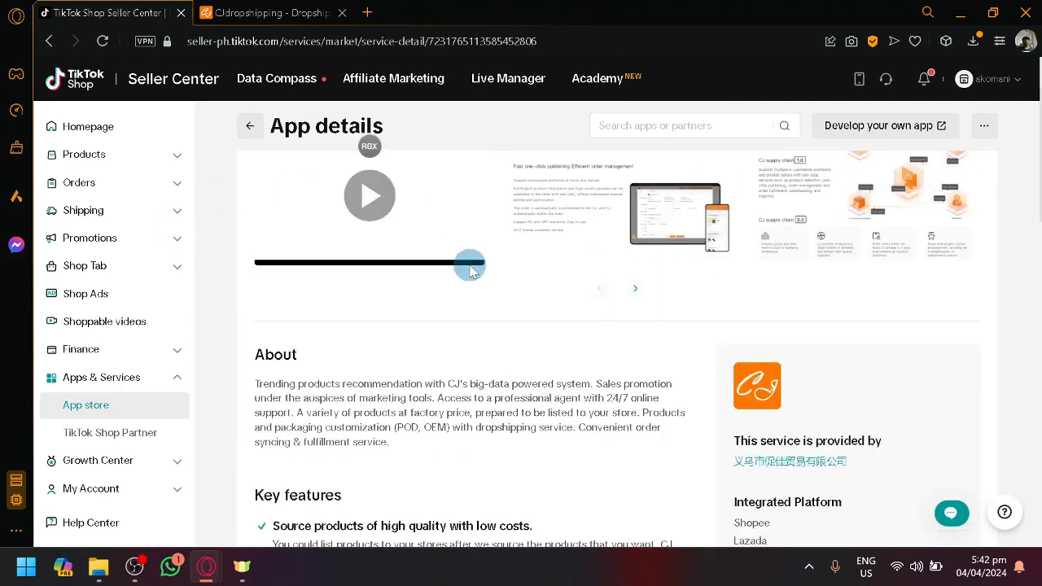
Review the CJdropshipping app's description, key features, integrated platforms and contact details, glancing at the CJdropshipping site's trending products in between
{"action": "scroll", "coordinate": [521, 226], "scroll_direction": "down", "scroll_amount": 6}
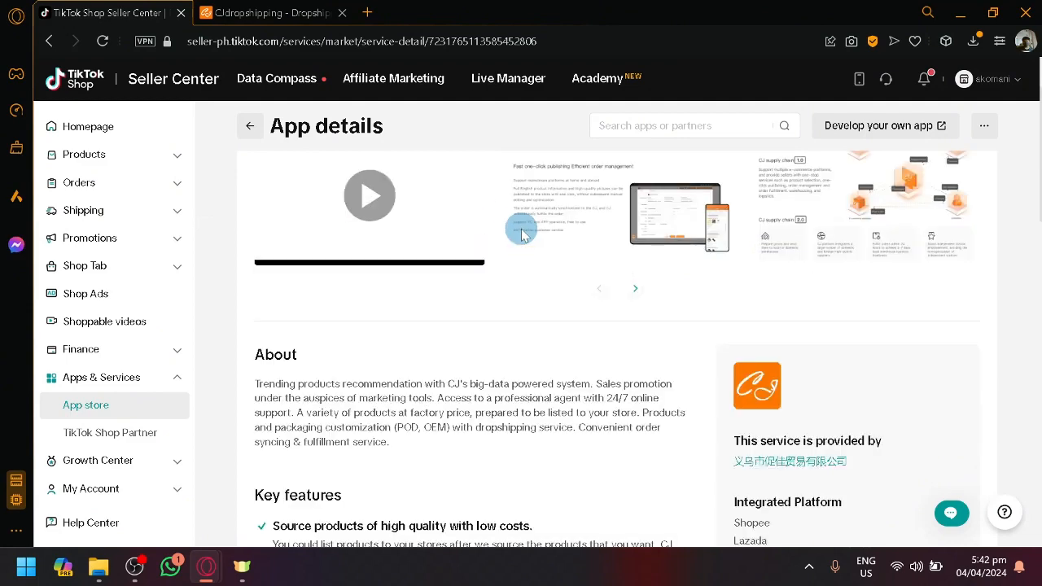
{"action": "scroll", "coordinate": [686, 281], "scroll_direction": "up", "scroll_amount": 4}
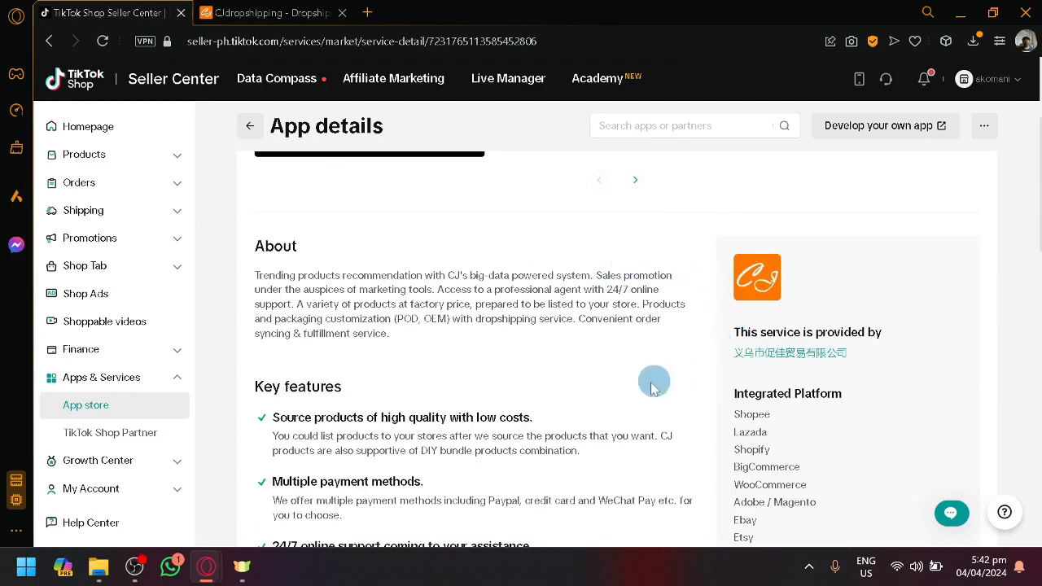
{"action": "scroll", "coordinate": [619, 358], "scroll_direction": "down", "scroll_amount": 3}
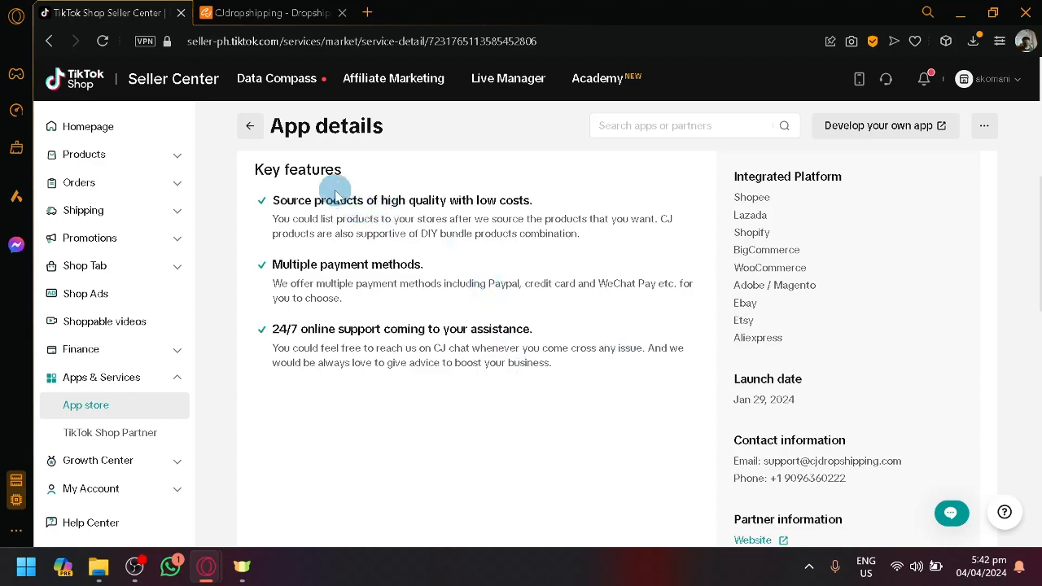
{"action": "scroll", "coordinate": [439, 236], "scroll_direction": "up", "scroll_amount": 3}
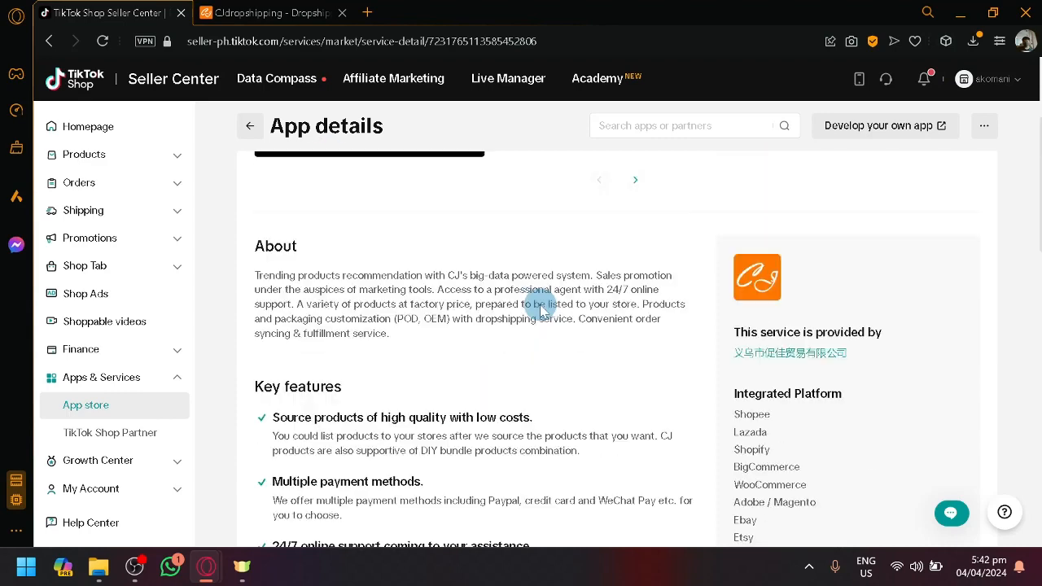
{"action": "scroll", "coordinate": [539, 304], "scroll_direction": "down", "scroll_amount": 2}
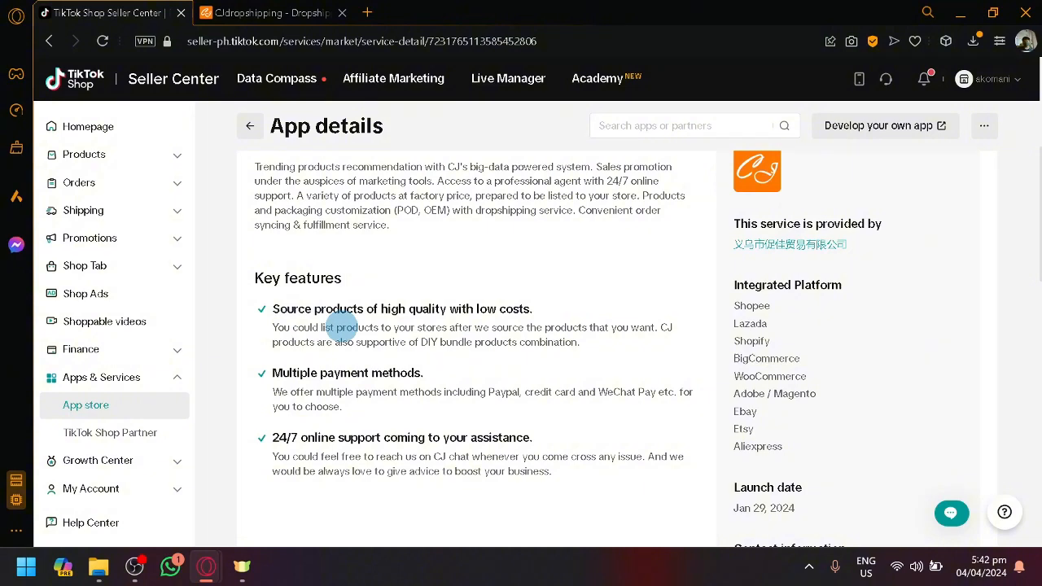
{"action": "left_click", "coordinate": [269, 12]}
{"action": "scroll", "coordinate": [439, 382], "scroll_direction": "down", "scroll_amount": 5}
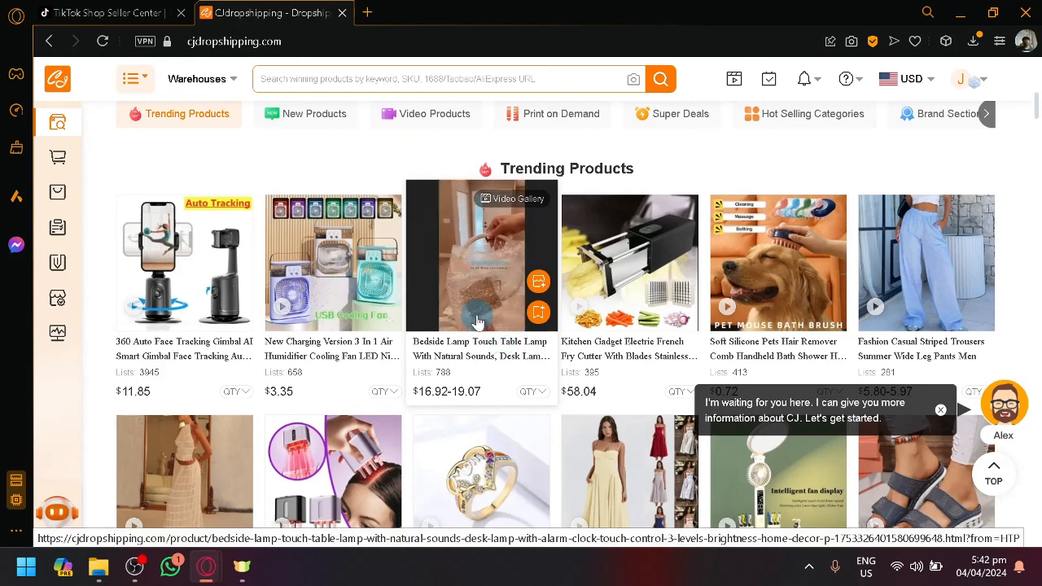
{"action": "left_click", "coordinate": [113, 12]}
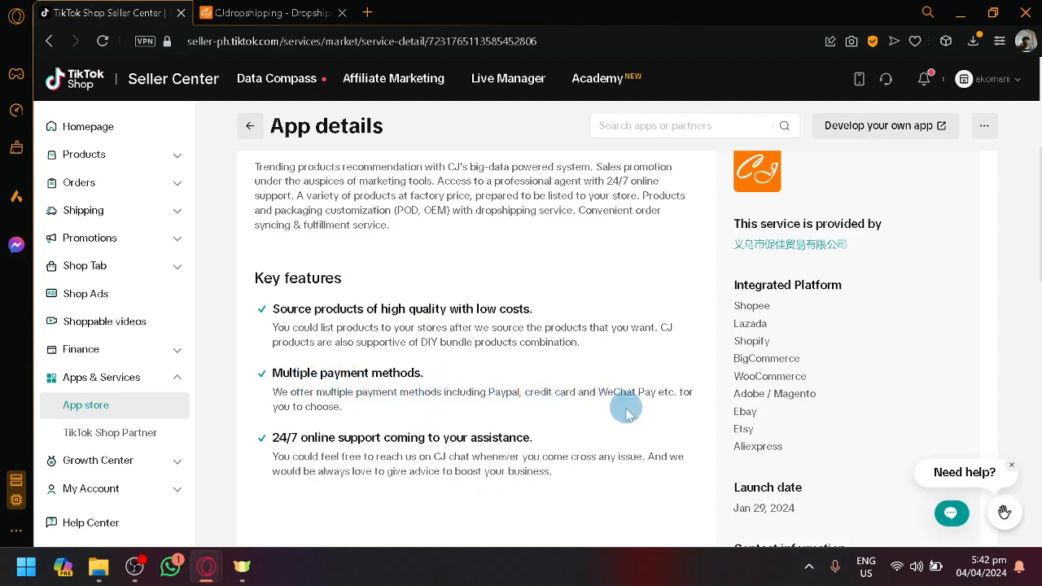
{"action": "scroll", "coordinate": [602, 415], "scroll_direction": "down", "scroll_amount": 1}
{"action": "scroll", "coordinate": [600, 411], "scroll_direction": "up", "scroll_amount": 2}
{"action": "scroll", "coordinate": [600, 410], "scroll_direction": "down", "scroll_amount": 1}
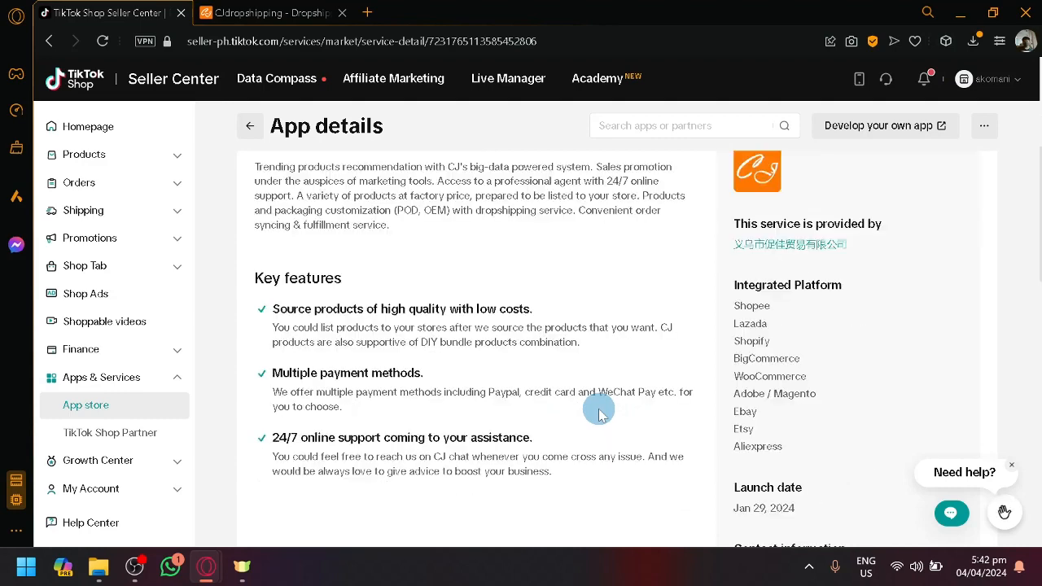
{"action": "scroll", "coordinate": [584, 419], "scroll_direction": "up", "scroll_amount": 4}
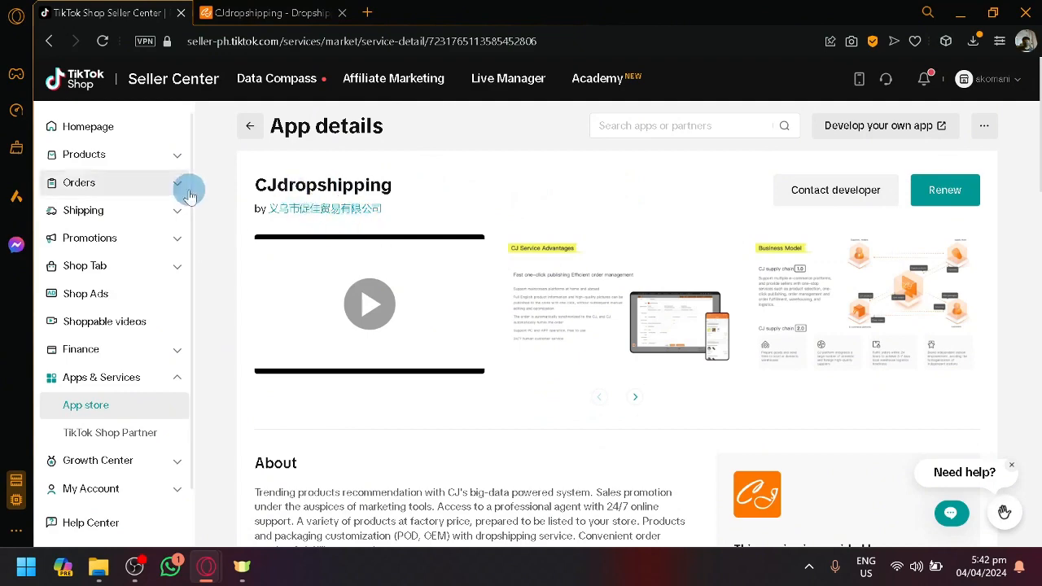
Switch to the CJdropshipping site and open the store authorization page for TikTok Shop
{"action": "left_click", "coordinate": [277, 13]}
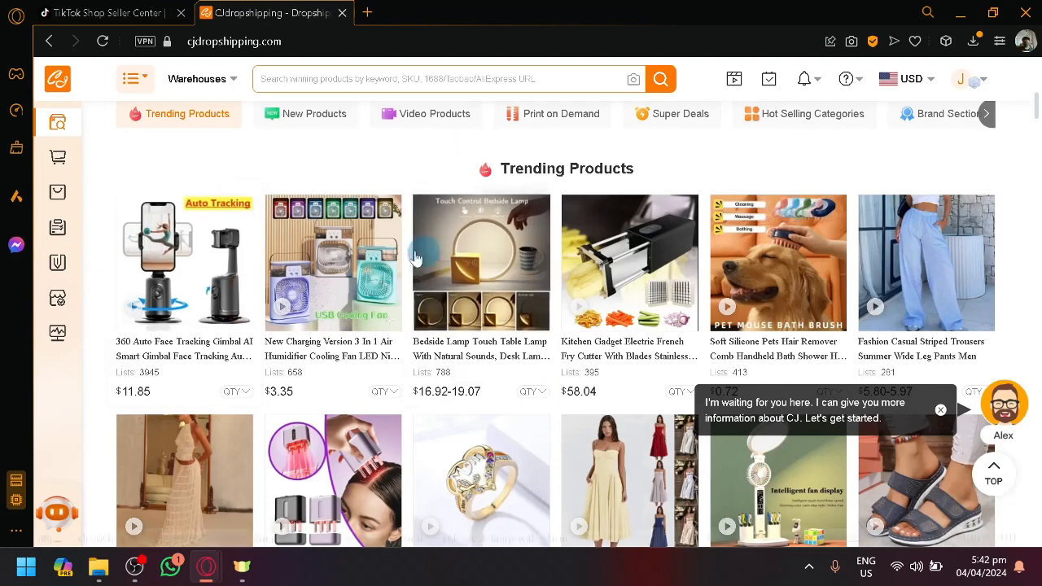
{"action": "left_click", "coordinate": [135, 9]}
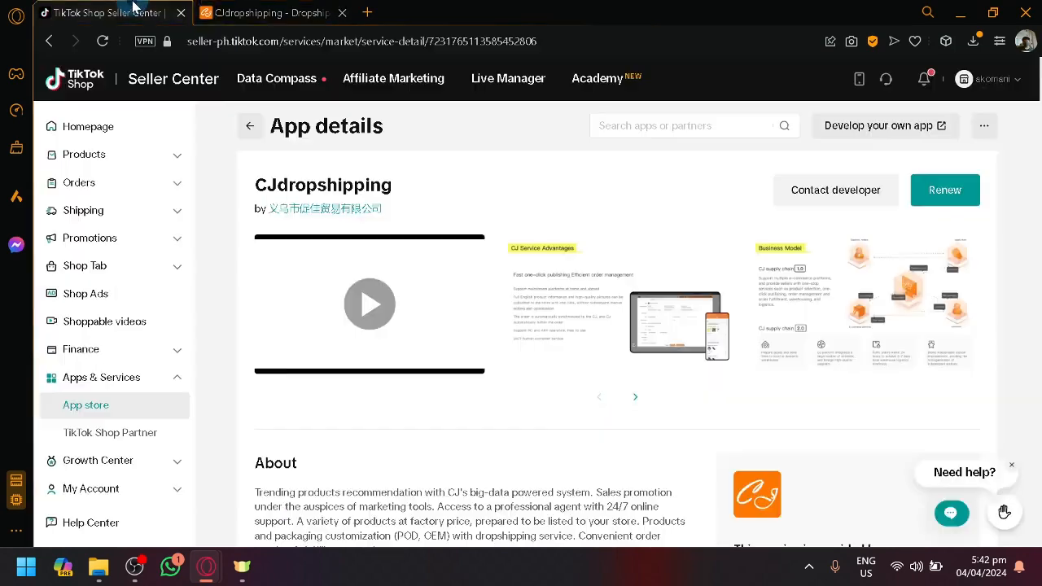
{"action": "left_click", "coordinate": [268, 10]}
{"action": "left_click", "coordinate": [144, 8]}
{"action": "left_click", "coordinate": [289, 10]}
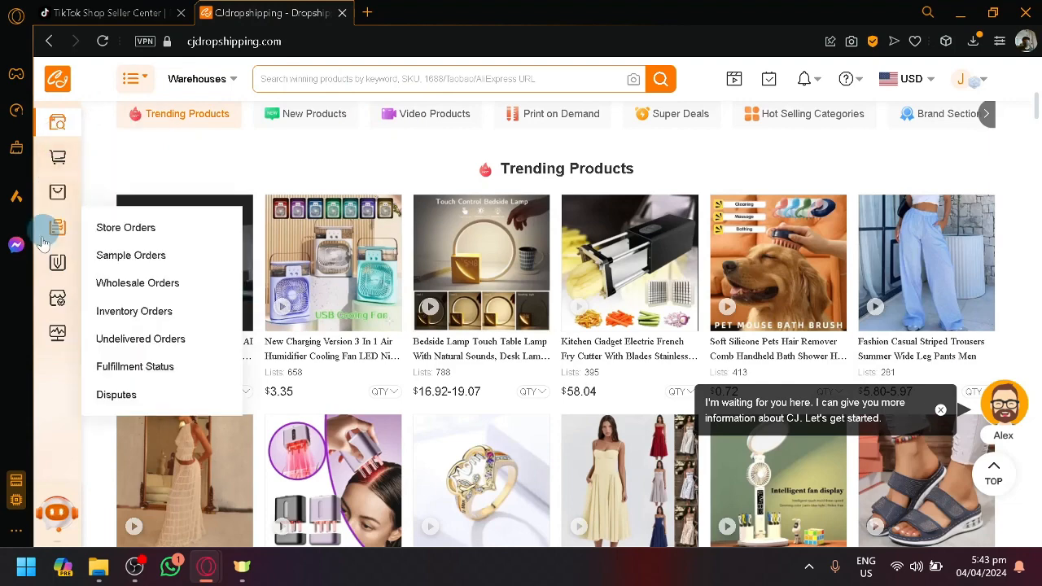
{"action": "mouse_move", "coordinate": [54, 302]}
{"action": "scroll", "coordinate": [54, 304], "scroll_direction": "up", "scroll_amount": 5}
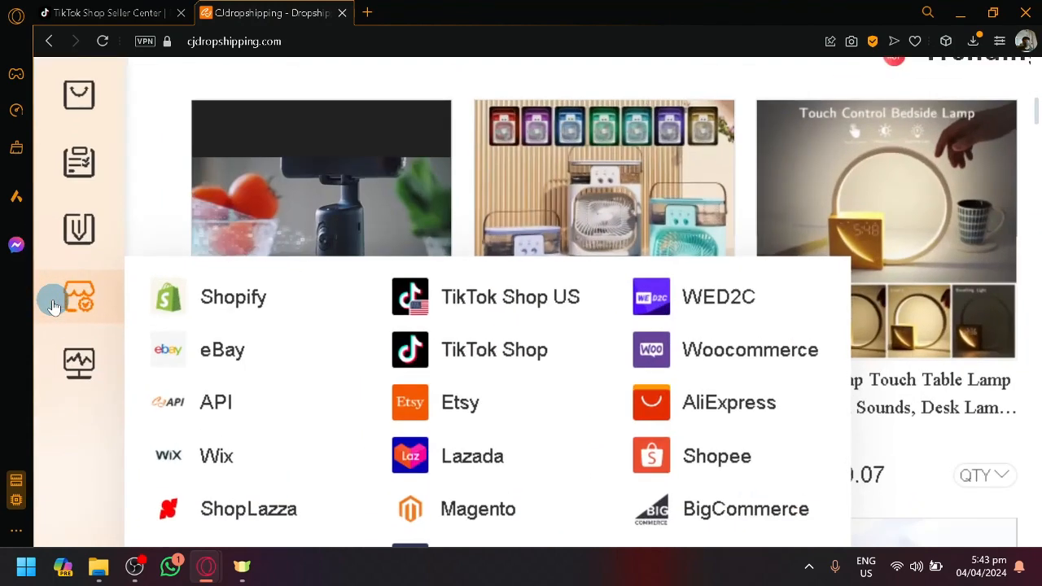
{"action": "scroll", "coordinate": [120, 304], "scroll_direction": "down", "scroll_amount": 5}
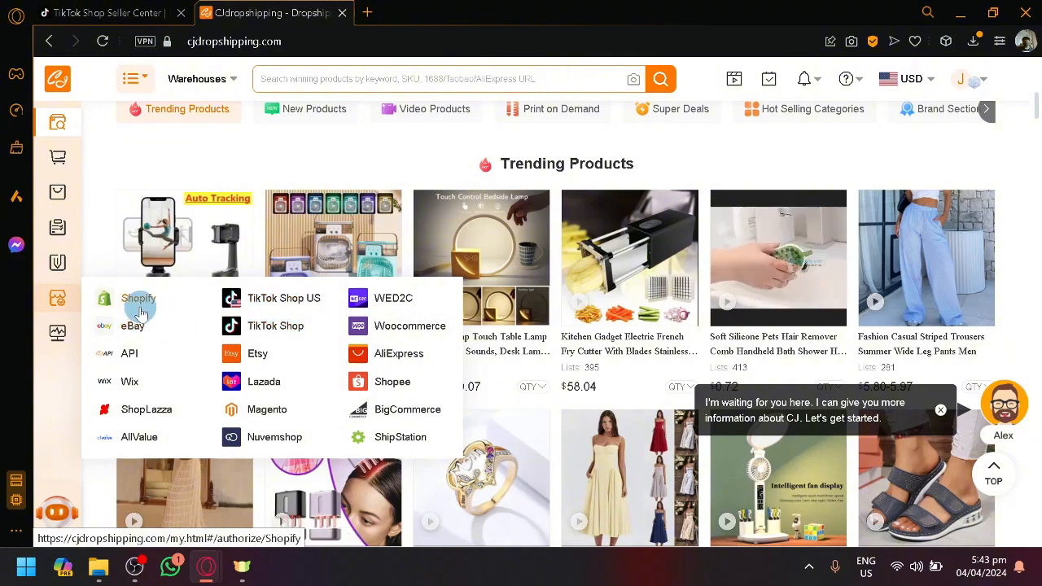
{"action": "left_click", "coordinate": [277, 341]}
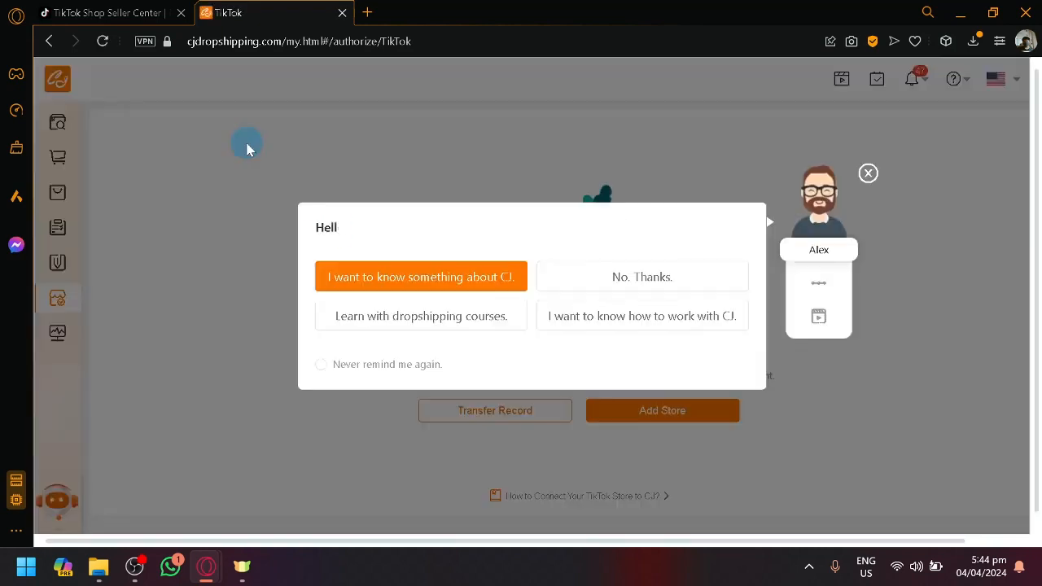
Dismiss the assistant's greeting and chat bubble, and start adding a TikTok store
{"action": "left_click", "coordinate": [867, 174]}
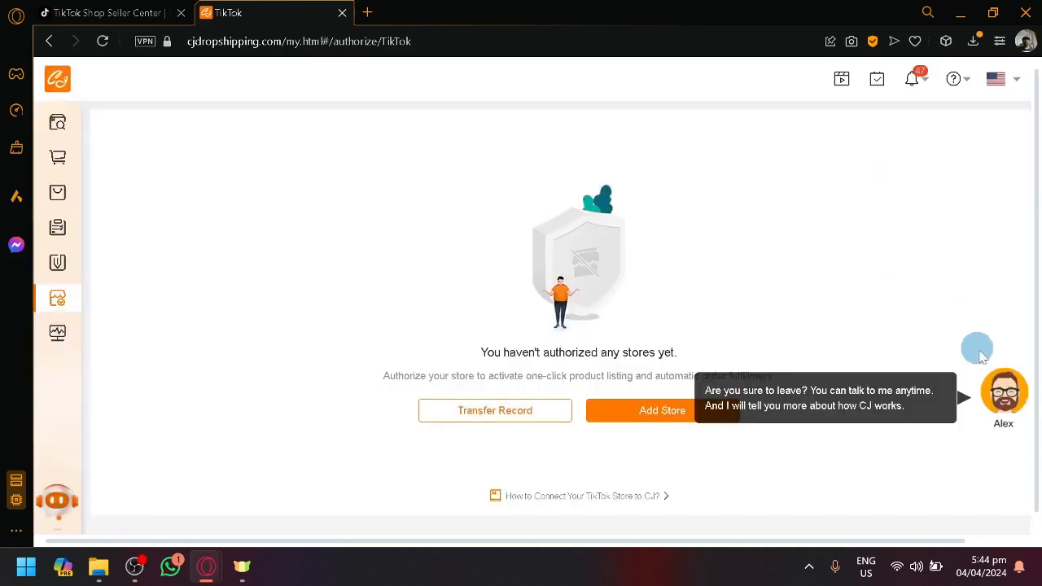
{"action": "left_click", "coordinate": [1022, 373]}
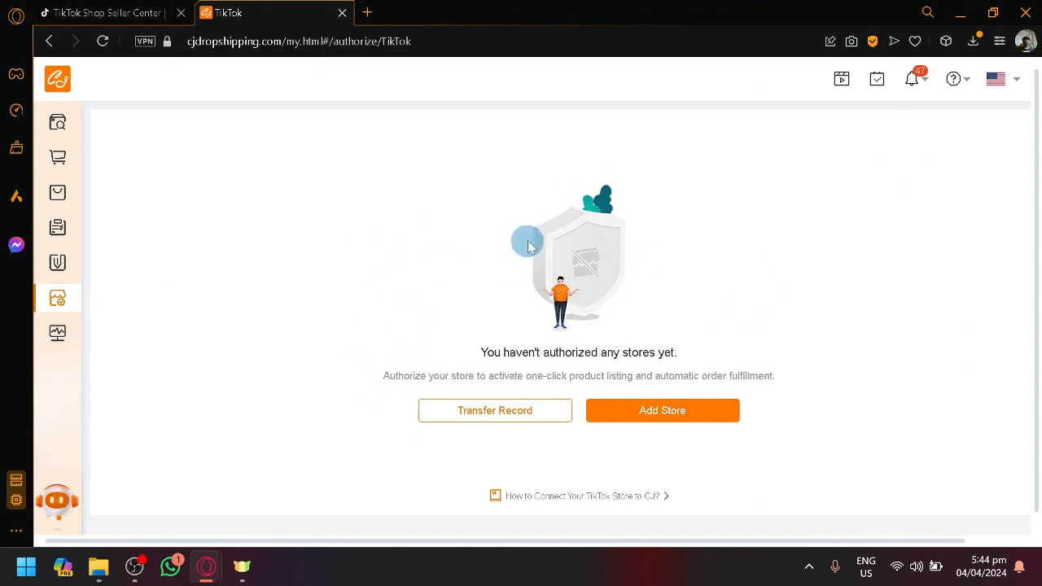
{"action": "left_click", "coordinate": [680, 417]}
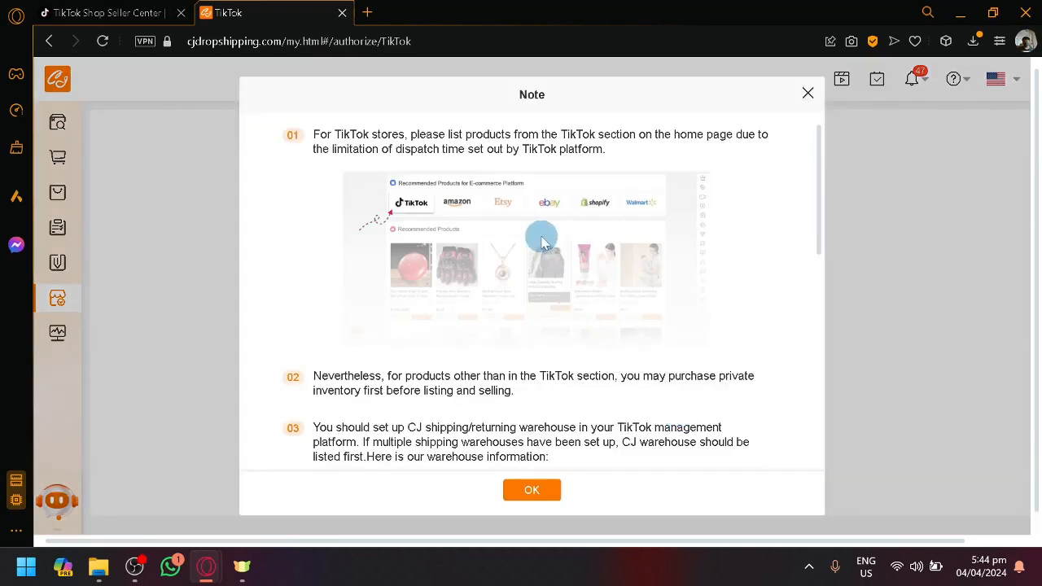
Read through the note on TikTok store requirements, including product listing, warehouse setup and order syncing
{"action": "scroll", "coordinate": [543, 242], "scroll_direction": "down", "scroll_amount": 5}
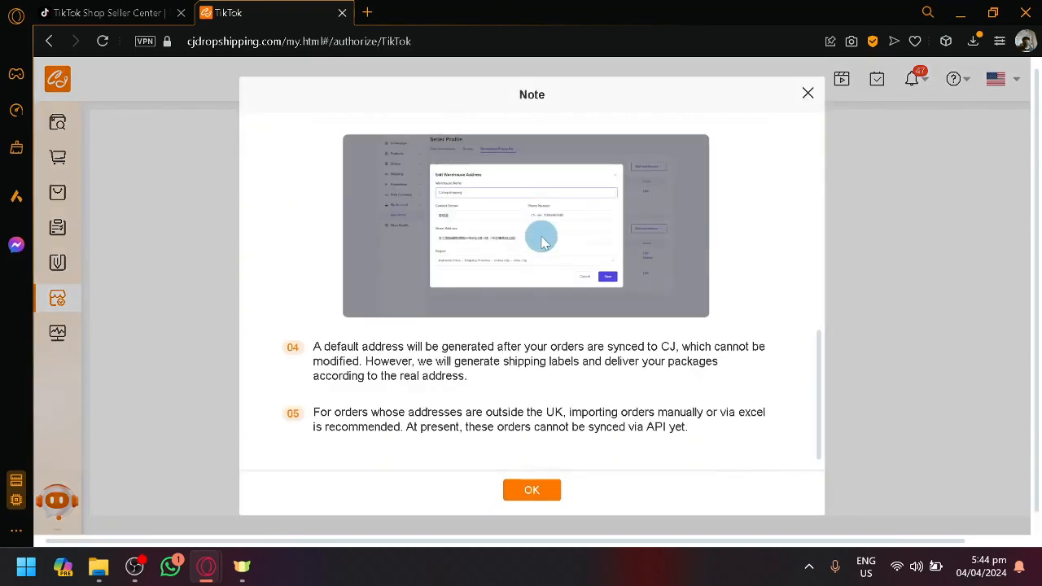
{"action": "scroll", "coordinate": [541, 236], "scroll_direction": "up", "scroll_amount": 8}
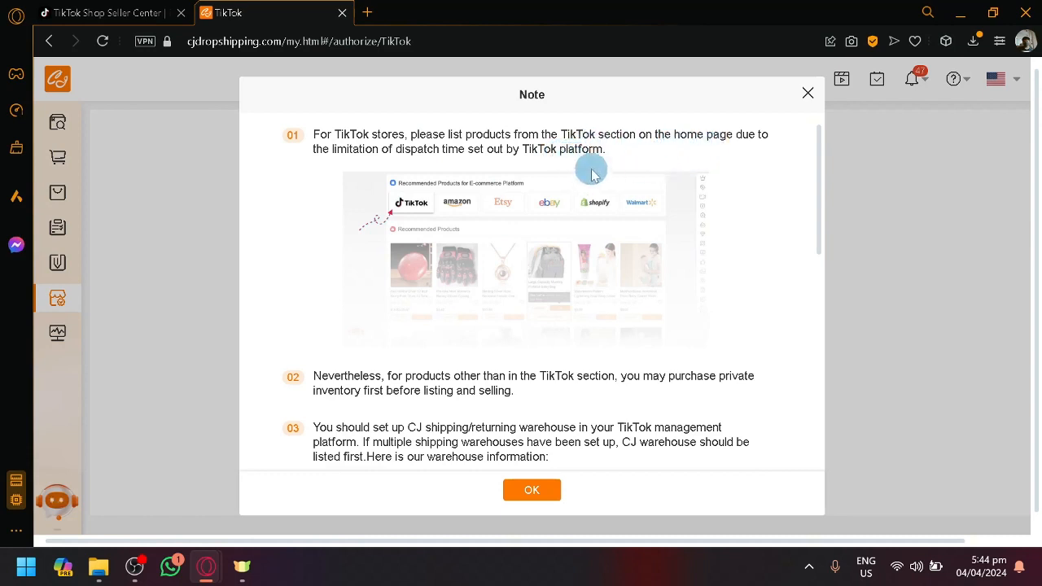
{"action": "scroll", "coordinate": [592, 174], "scroll_direction": "down", "scroll_amount": 5}
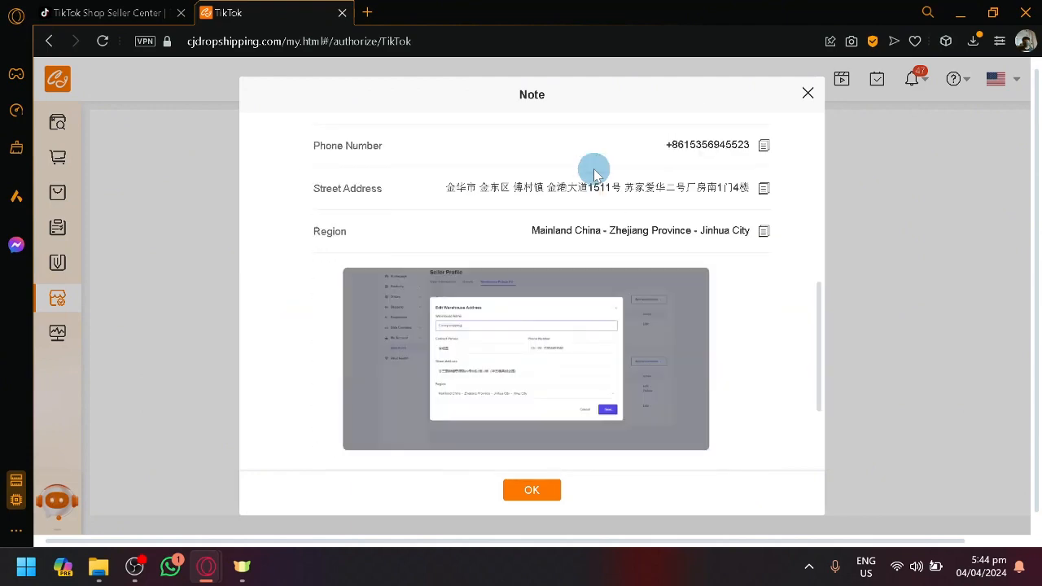
{"action": "scroll", "coordinate": [595, 174], "scroll_direction": "up", "scroll_amount": 1}
{"action": "scroll", "coordinate": [594, 175], "scroll_direction": "up", "scroll_amount": 2}
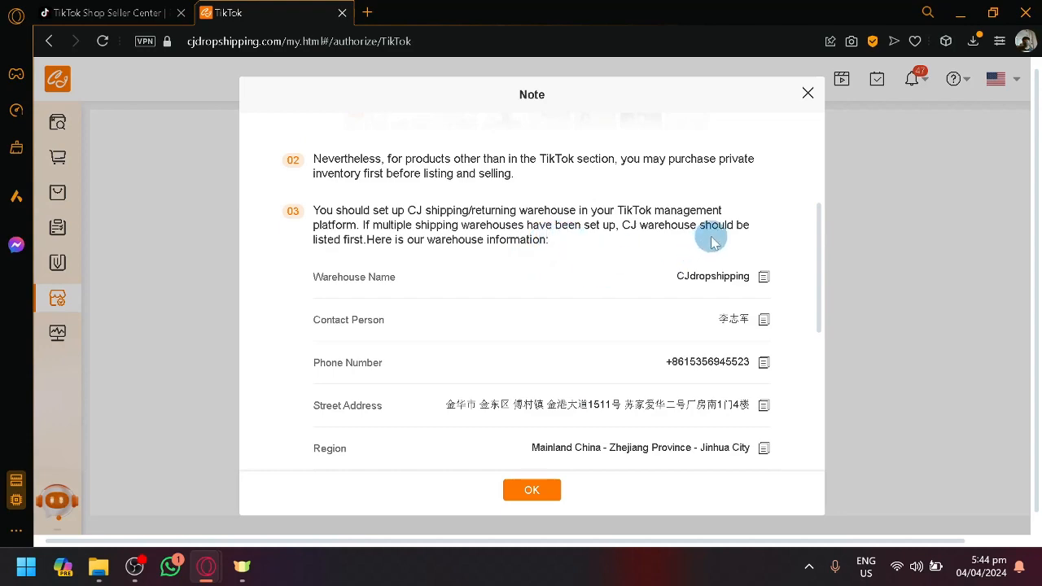
Switch to TikTok Shop Seller Center and open the Account Settings page
{"action": "left_click", "coordinate": [114, 10]}
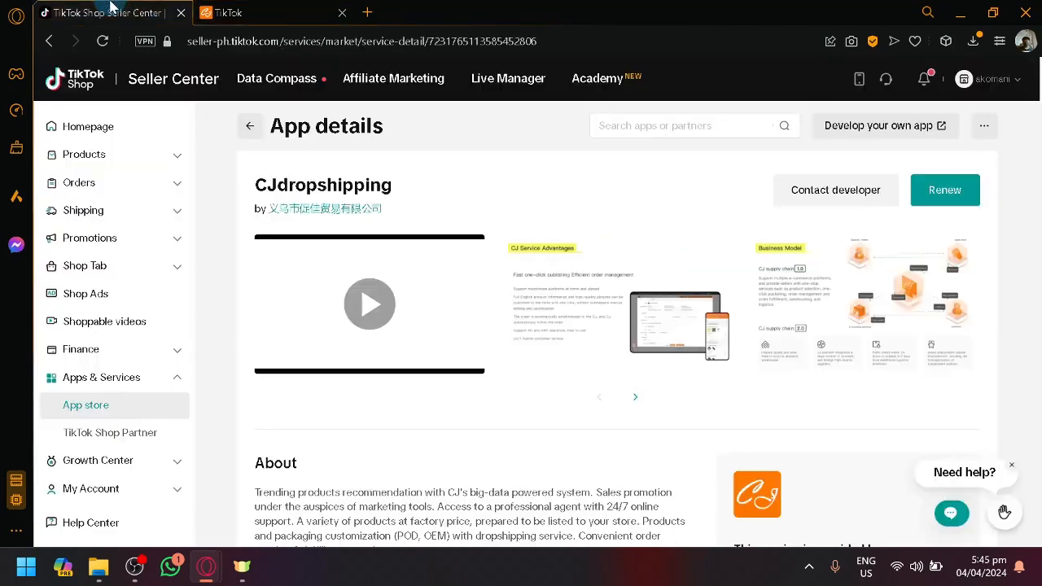
{"action": "scroll", "coordinate": [144, 423], "scroll_direction": "down", "scroll_amount": 2}
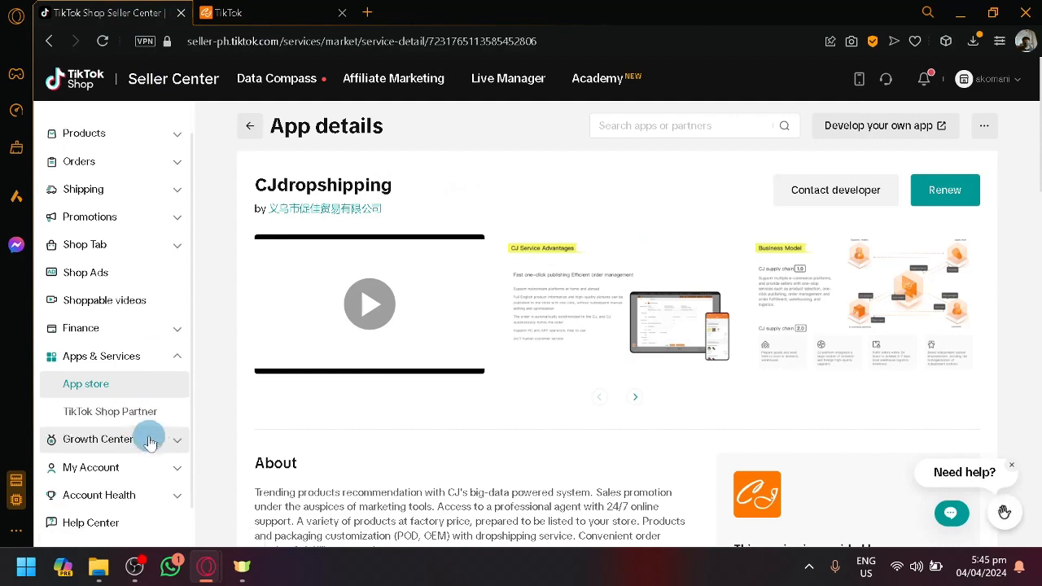
{"action": "left_click", "coordinate": [157, 466]}
{"action": "scroll", "coordinate": [128, 467], "scroll_direction": "down", "scroll_amount": 1}
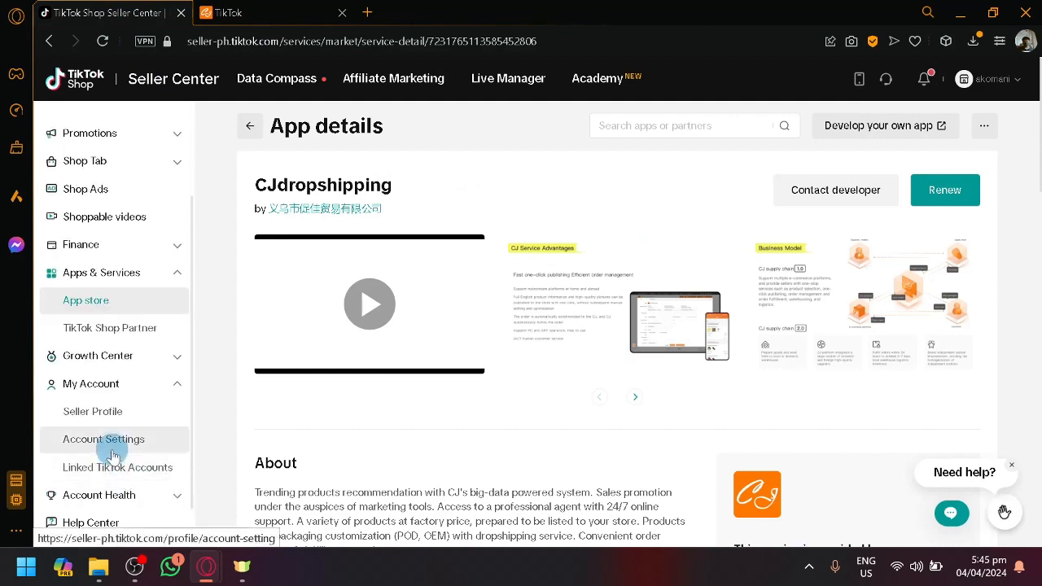
{"action": "left_click", "coordinate": [114, 450]}
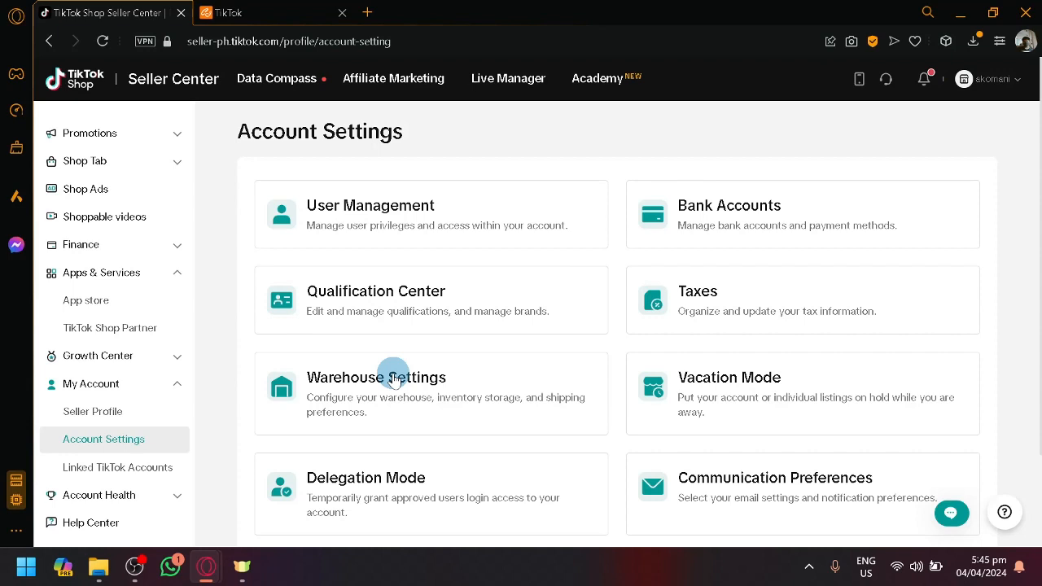
Check CJdropshipping's warehouse setup instructions against the Warehouse Settings option in Seller Center's Account Settings
{"action": "left_click", "coordinate": [230, 10]}
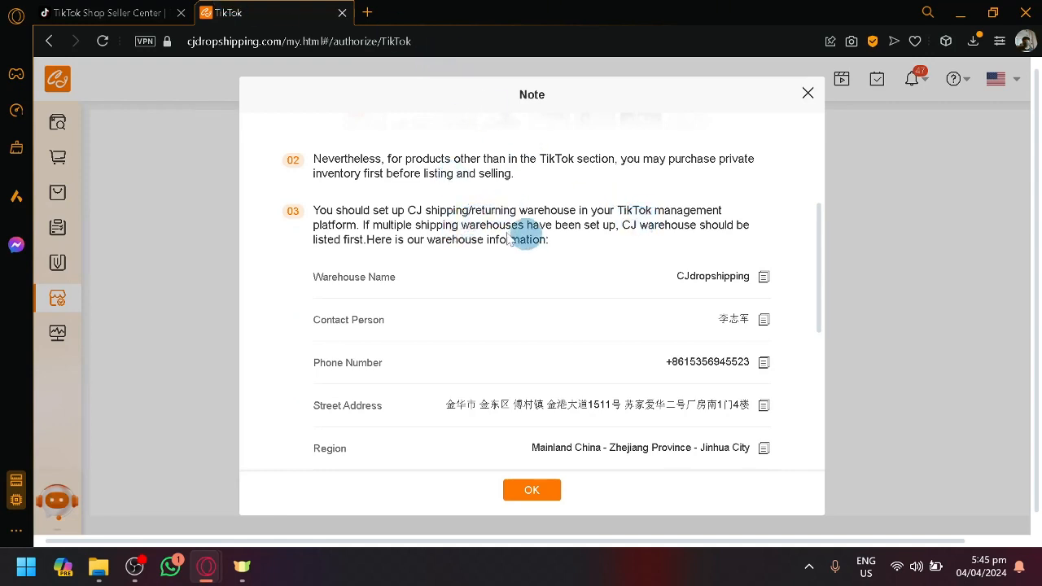
{"action": "scroll", "coordinate": [374, 277], "scroll_direction": "down", "scroll_amount": 2}
{"action": "scroll", "coordinate": [412, 279], "scroll_direction": "up", "scroll_amount": 2}
{"action": "key", "text": "ctrl+Tab"}
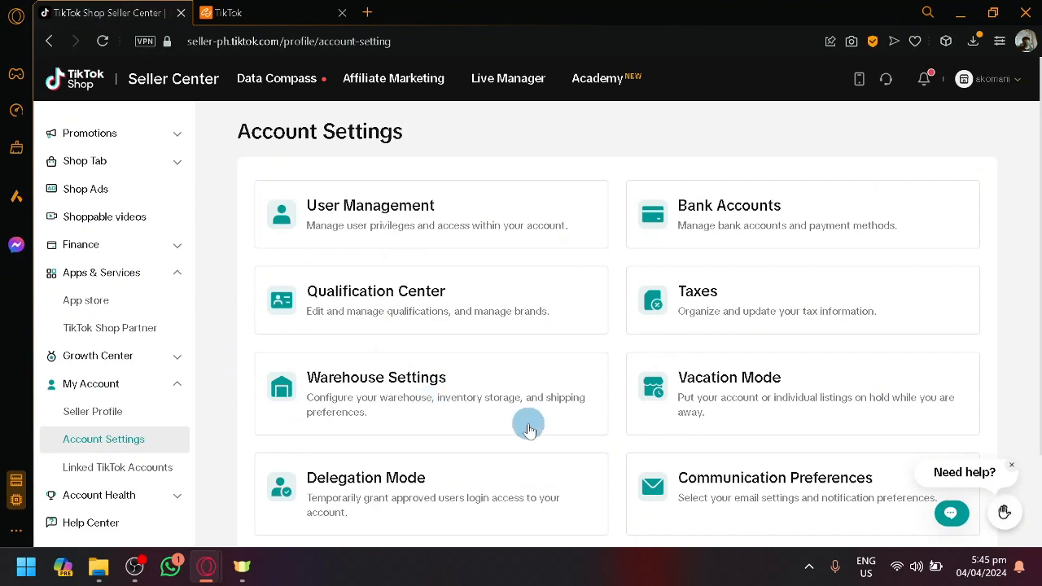
Examine the warehouse name, contact person and remaining items in CJdropshipping's note, revisiting Seller Center's Account Settings once
{"action": "left_click", "coordinate": [244, 12]}
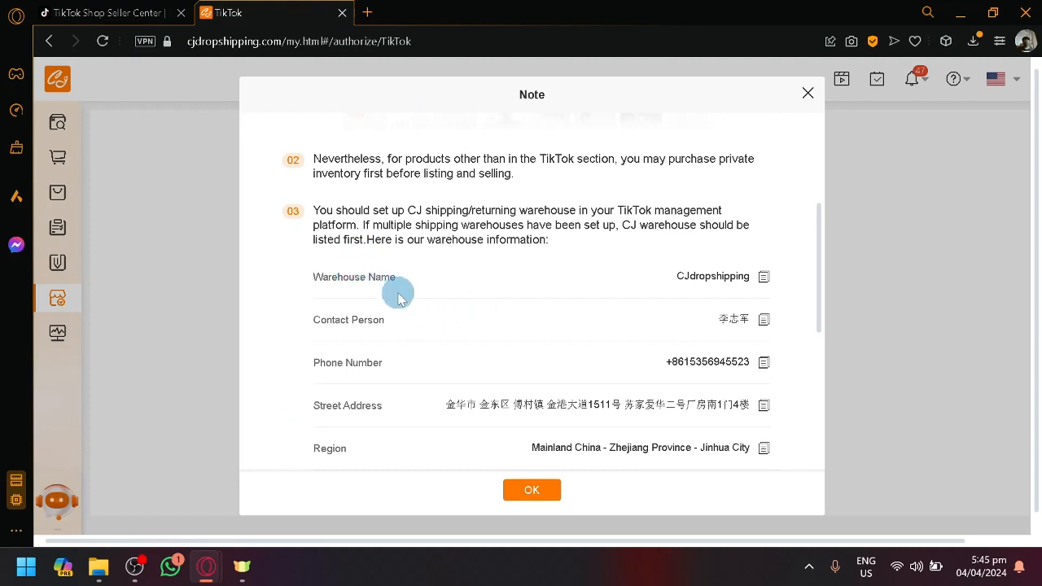
{"action": "left_click_drag", "start_coordinate": [389, 278], "coordinate": [322, 280]}
{"action": "left_click_drag", "start_coordinate": [689, 272], "coordinate": [726, 271]}
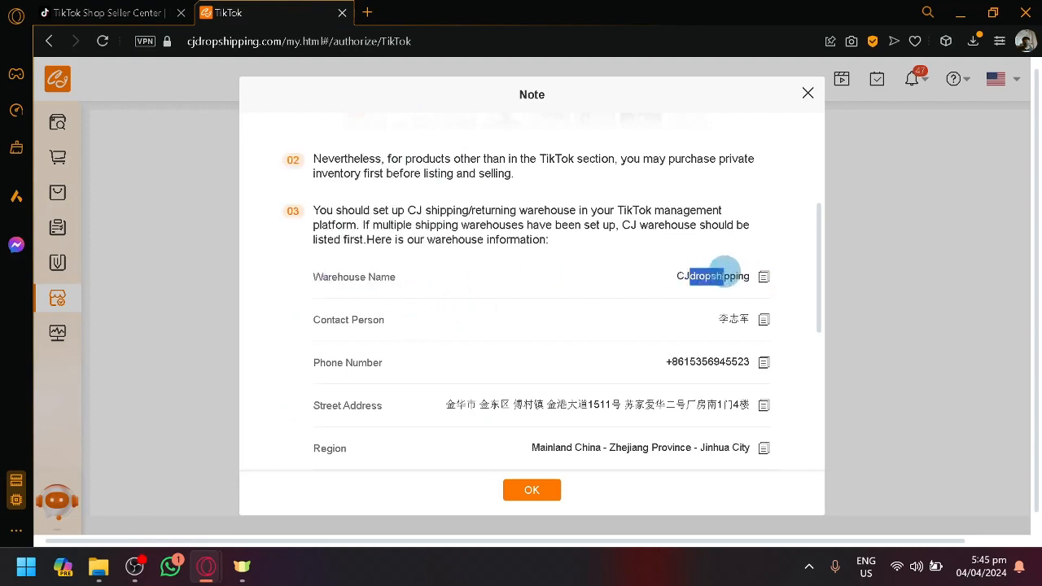
{"action": "left_click", "coordinate": [522, 335]}
{"action": "left_click_drag", "start_coordinate": [719, 320], "coordinate": [741, 322]}
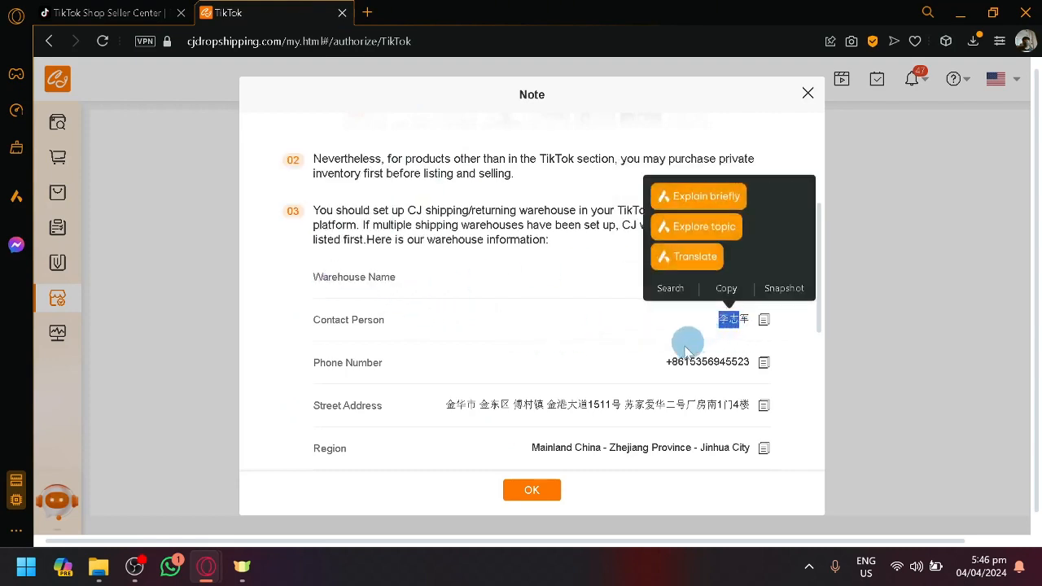
{"action": "scroll", "coordinate": [648, 380], "scroll_direction": "down", "scroll_amount": 5}
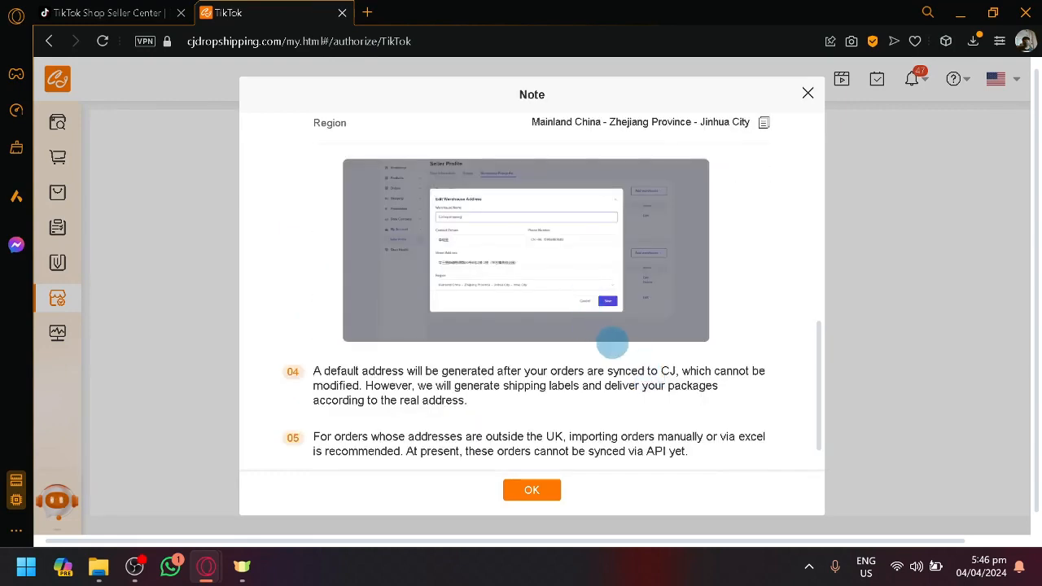
{"action": "scroll", "coordinate": [612, 342], "scroll_direction": "up", "scroll_amount": 6}
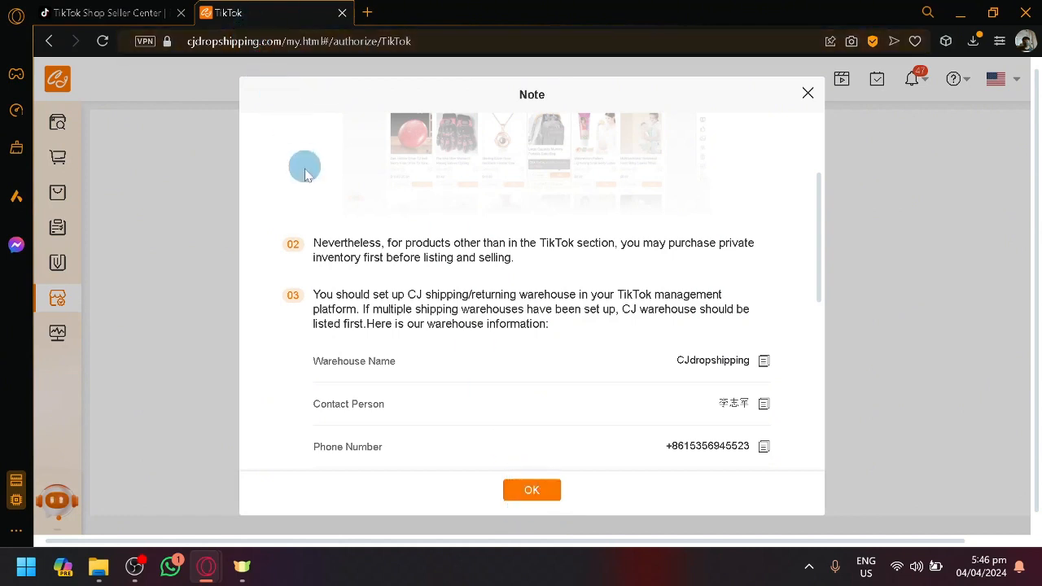
{"action": "left_click", "coordinate": [153, 10]}
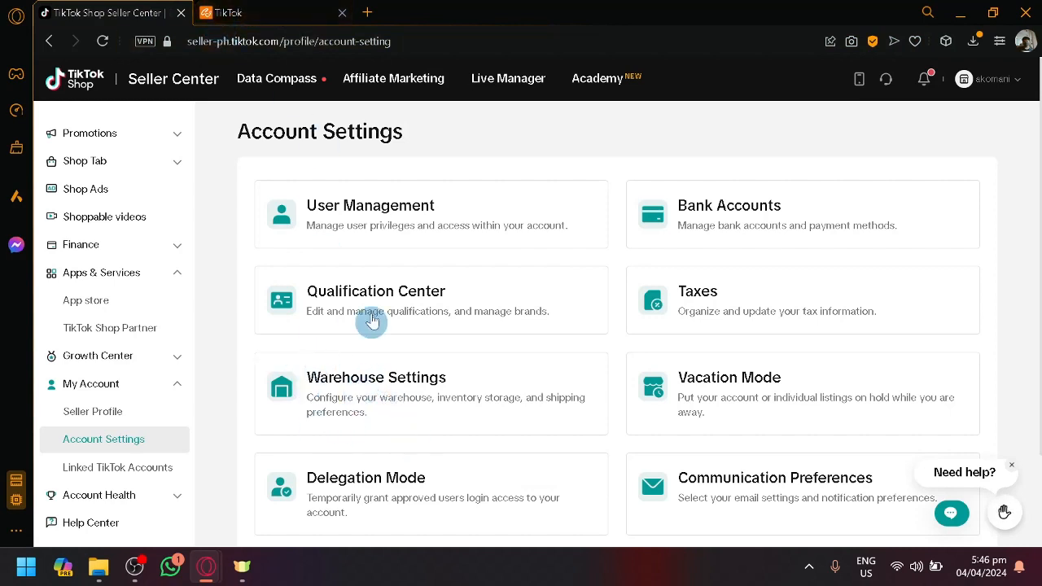
{"action": "left_click", "coordinate": [244, 13]}
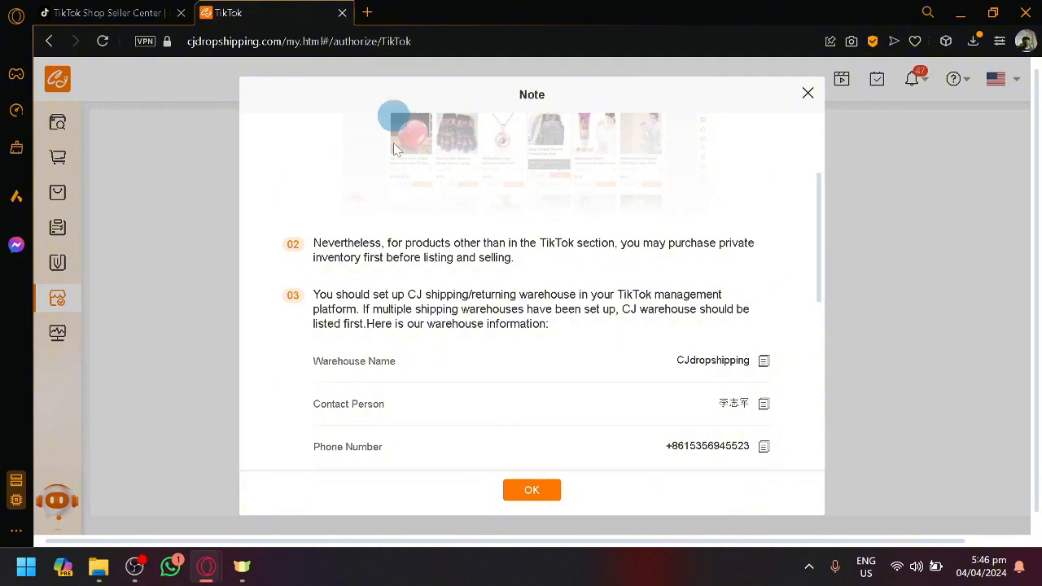
Accept CJdropshipping's note, start authorizing the TikTok store, and select Asia seller with the Philippines region as the account type
{"action": "left_click", "coordinate": [532, 490]}
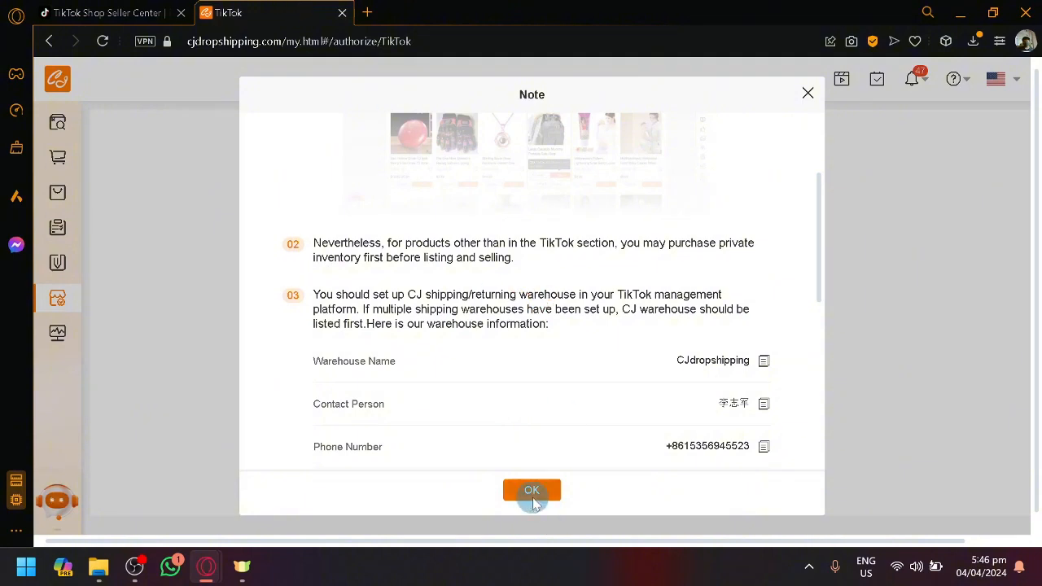
{"action": "left_click", "coordinate": [568, 410]}
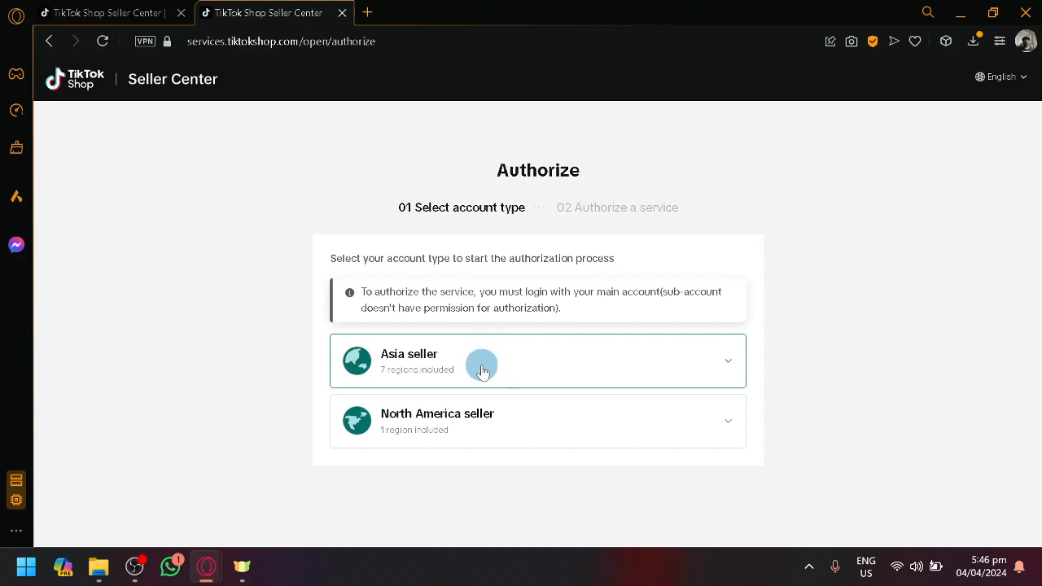
{"action": "left_click", "coordinate": [482, 371]}
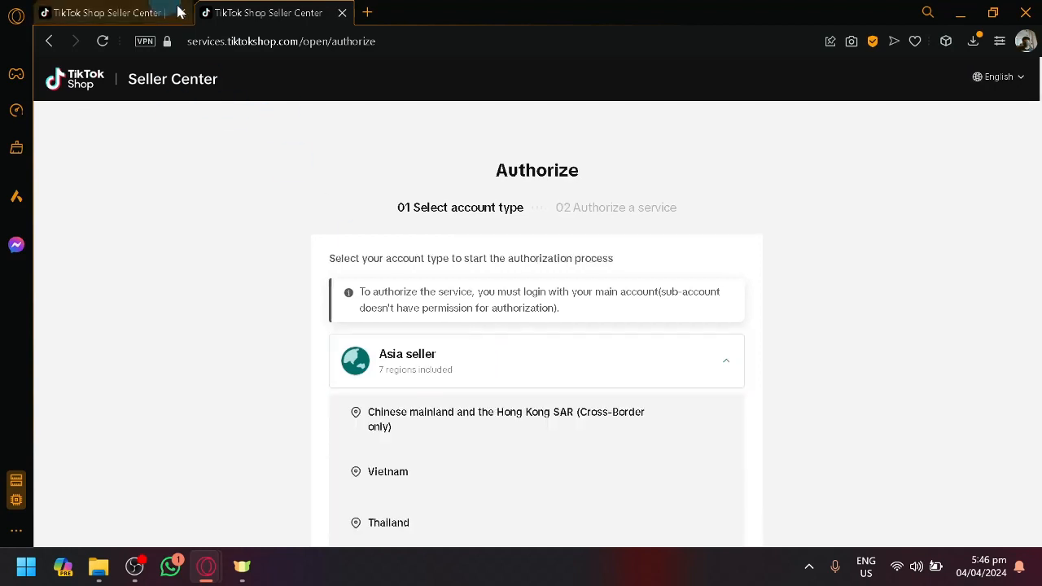
{"action": "scroll", "coordinate": [580, 358], "scroll_direction": "down", "scroll_amount": 3}
{"action": "scroll", "coordinate": [569, 363], "scroll_direction": "down", "scroll_amount": 2}
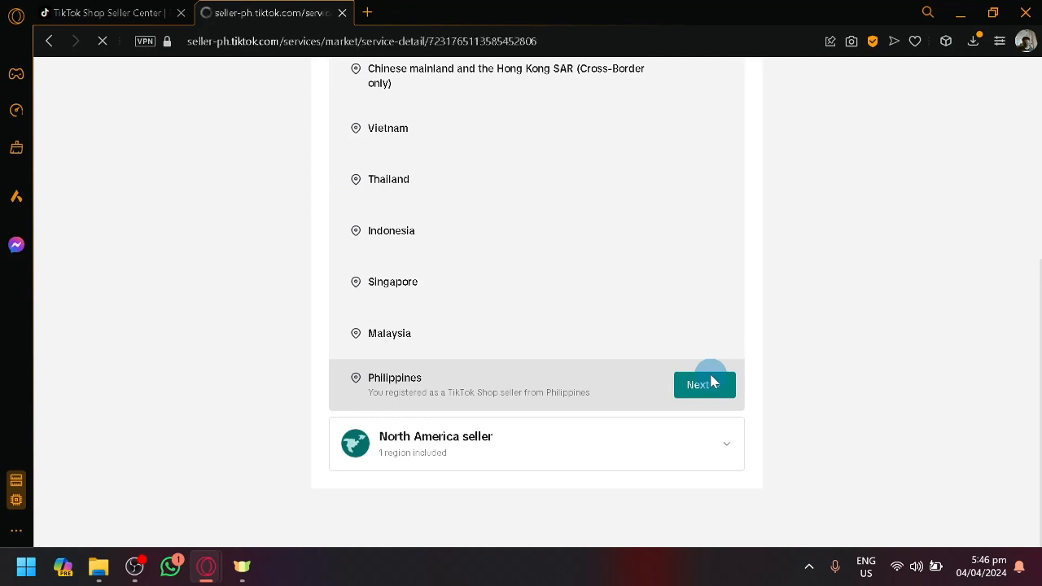
{"action": "left_click", "coordinate": [709, 383]}
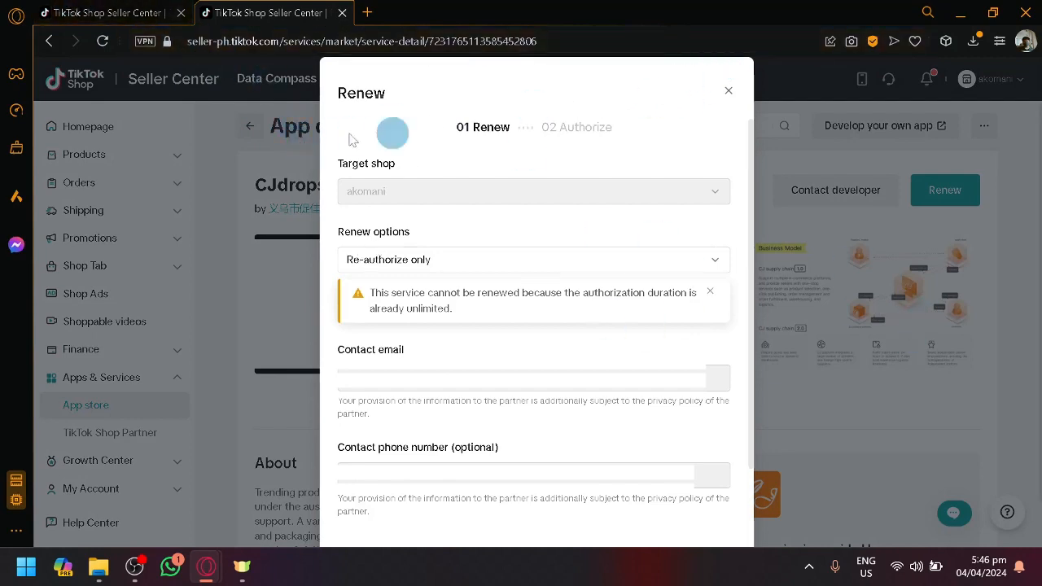
Keep the Re-authorize only renewal option, accept the data-sharing agreement, and confirm the CJdropshipping app installation
{"action": "left_click", "coordinate": [113, 12]}
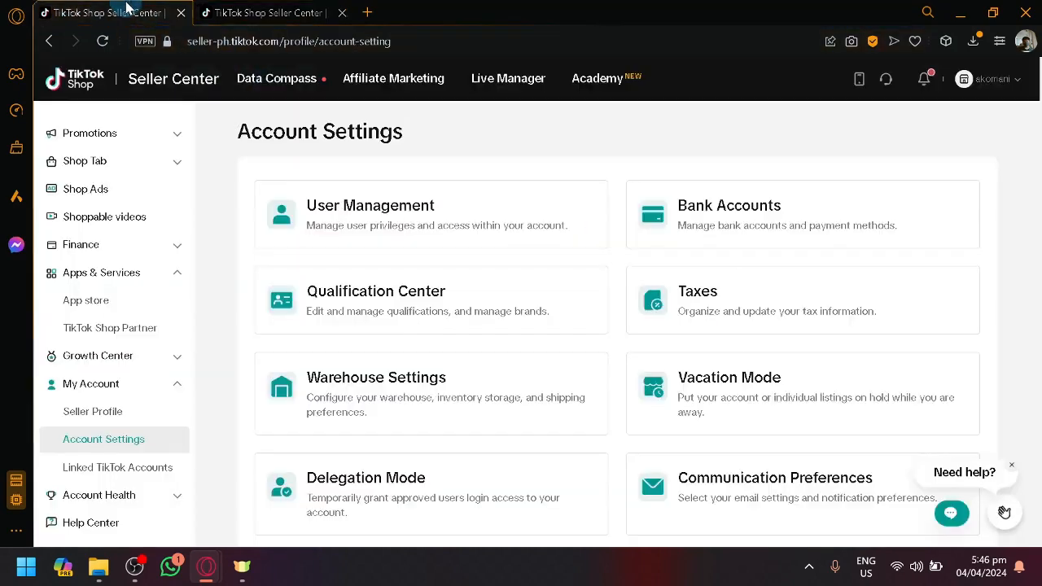
{"action": "left_click", "coordinate": [242, 10]}
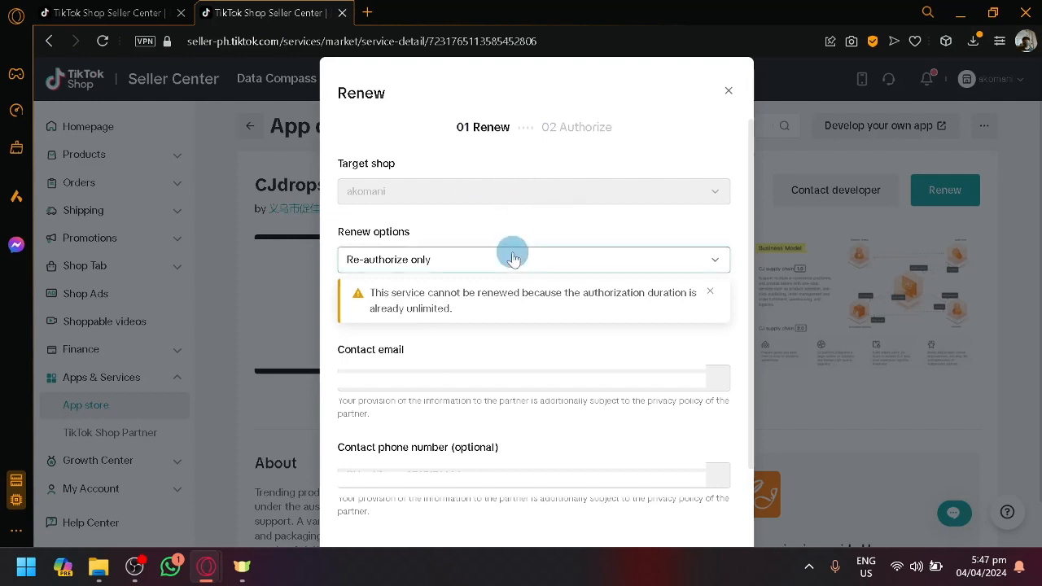
{"action": "scroll", "coordinate": [508, 228], "scroll_direction": "down", "scroll_amount": 1}
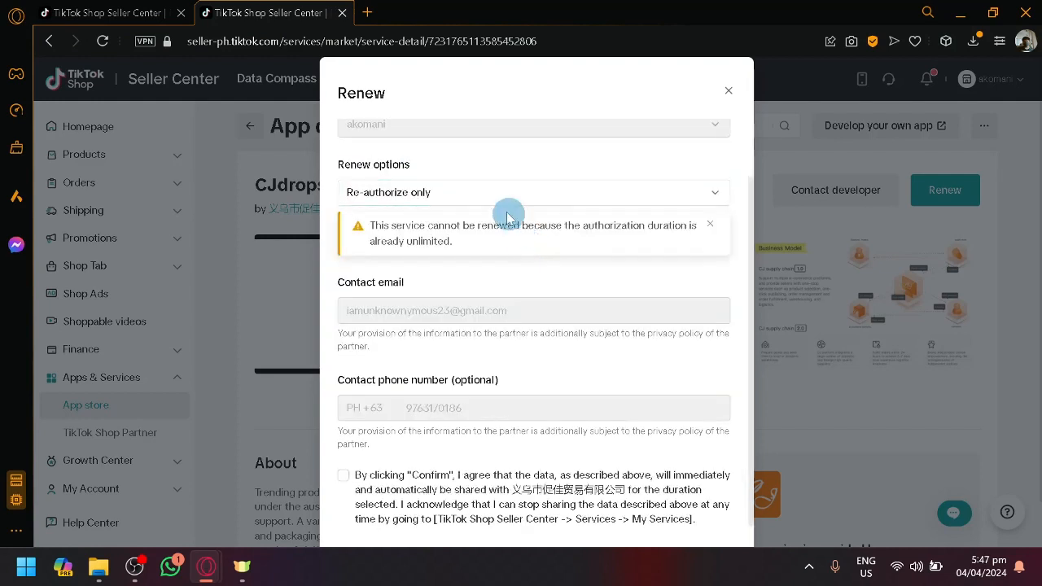
{"action": "left_click", "coordinate": [504, 189]}
{"action": "left_click", "coordinate": [500, 190]}
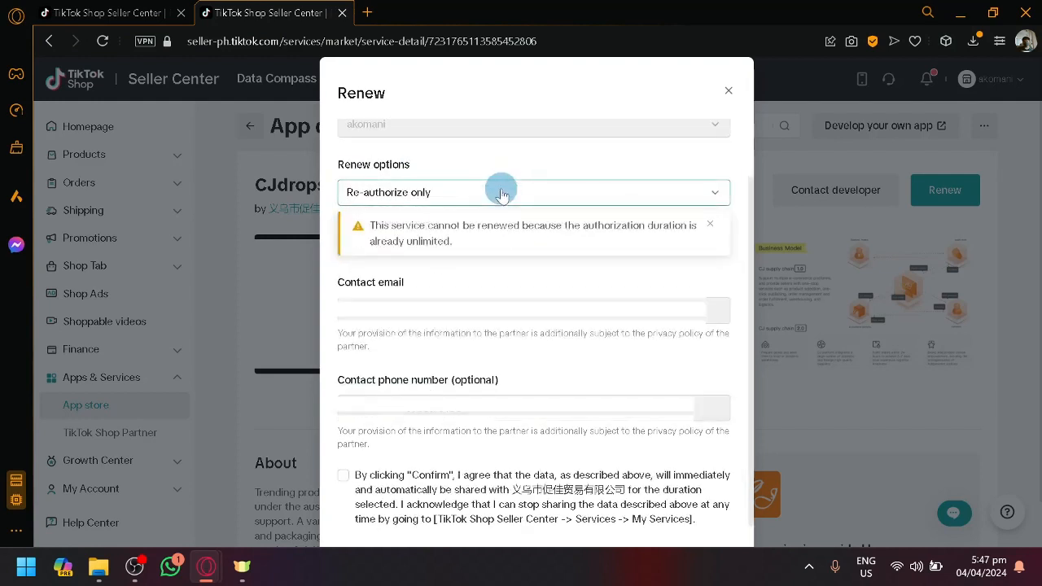
{"action": "scroll", "coordinate": [558, 332], "scroll_direction": "down", "scroll_amount": 1}
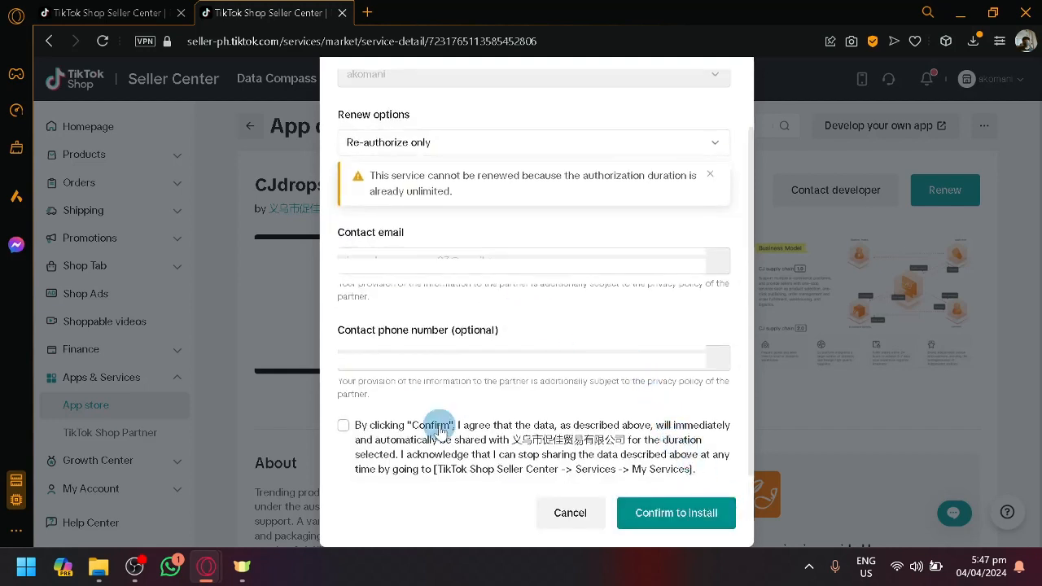
{"action": "left_click", "coordinate": [672, 509]}
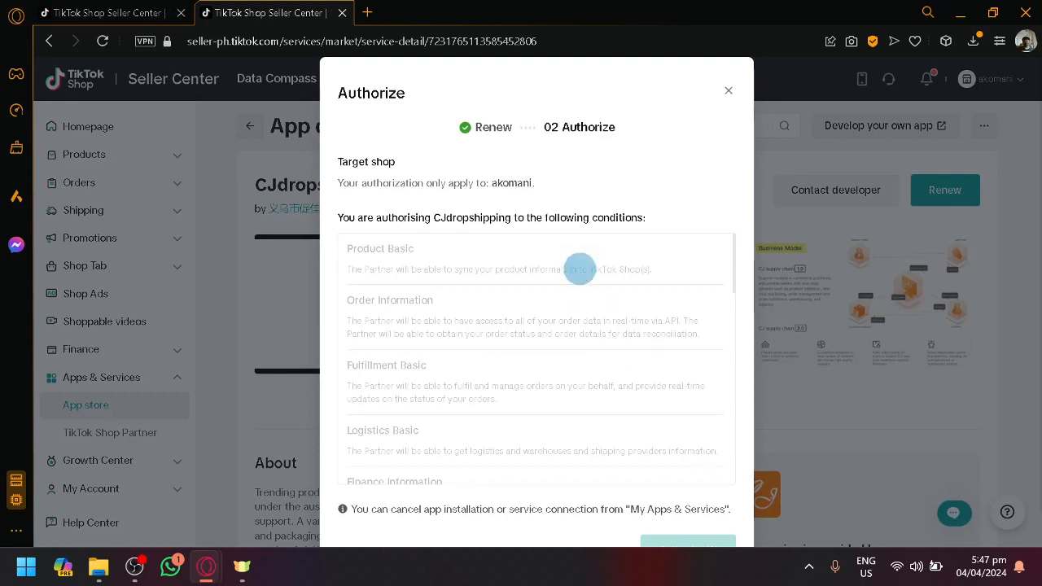
Read through the conditions CJdropshipping requests for the target shop and authorize the app
{"action": "scroll", "coordinate": [525, 244], "scroll_direction": "down", "scroll_amount": 6}
{"action": "scroll", "coordinate": [547, 323], "scroll_direction": "down", "scroll_amount": 3}
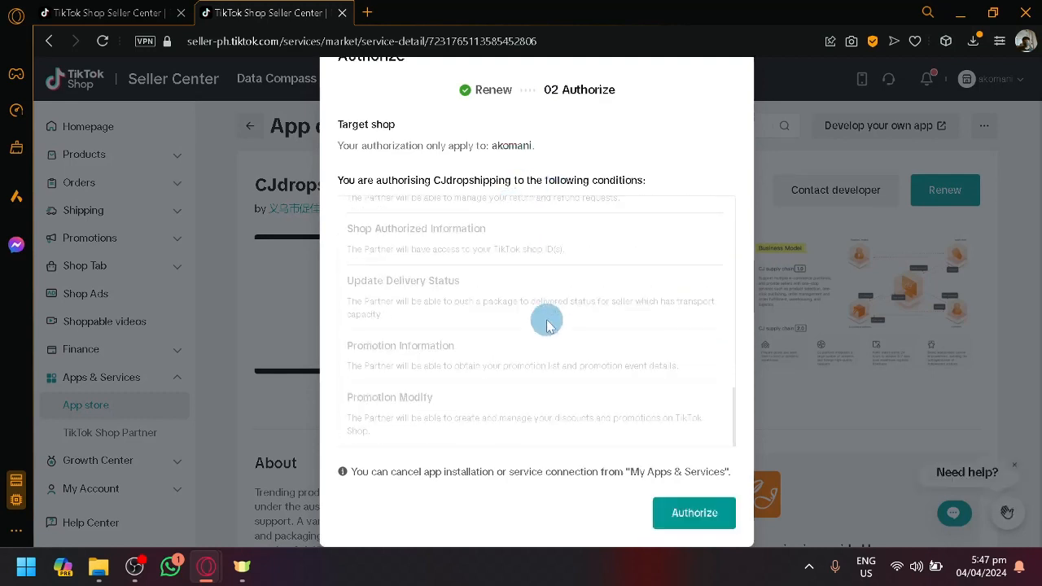
{"action": "left_click", "coordinate": [715, 522]}
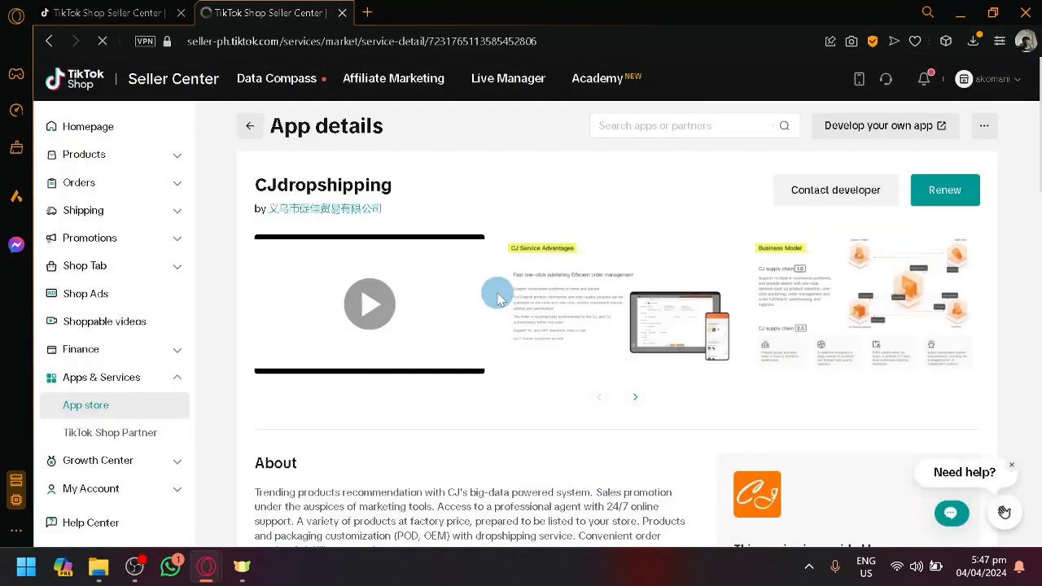
Revisit Seller Center's Account Settings and return to the CJdropshipping page to check the store authorization
{"action": "left_click", "coordinate": [133, 12]}
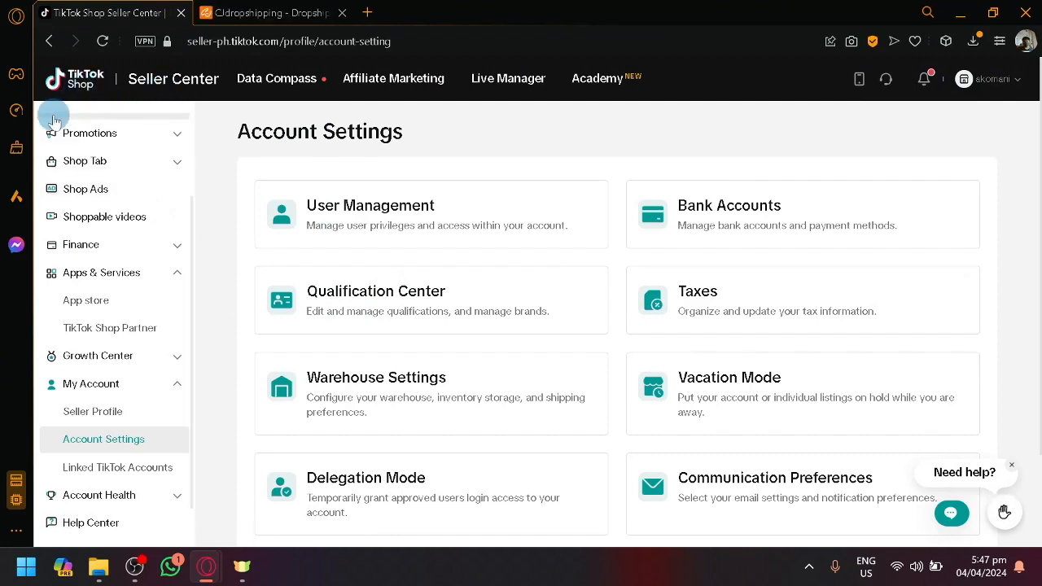
{"action": "left_click", "coordinate": [62, 78]}
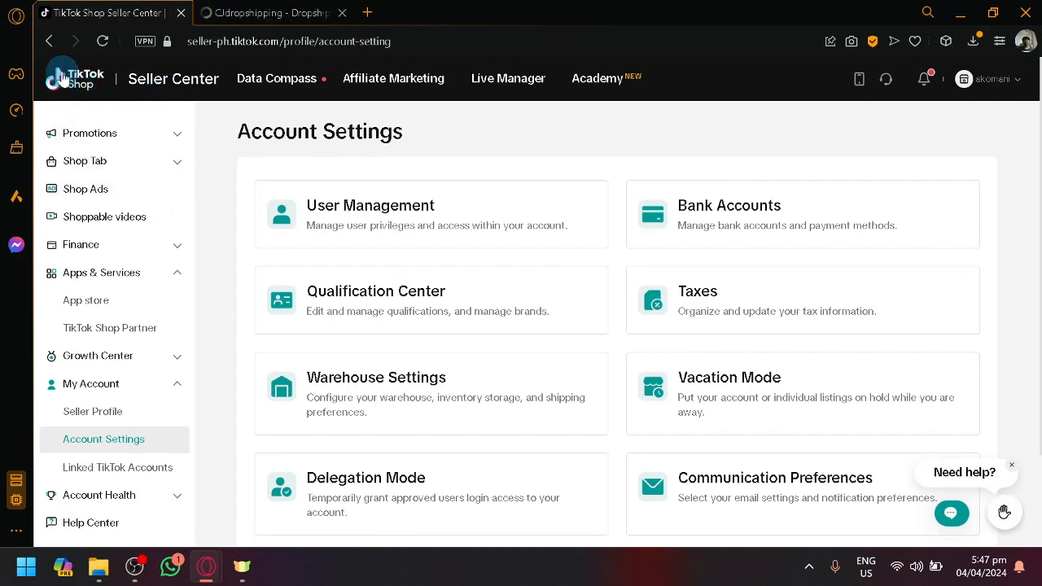
{"action": "left_click", "coordinate": [447, 293]}
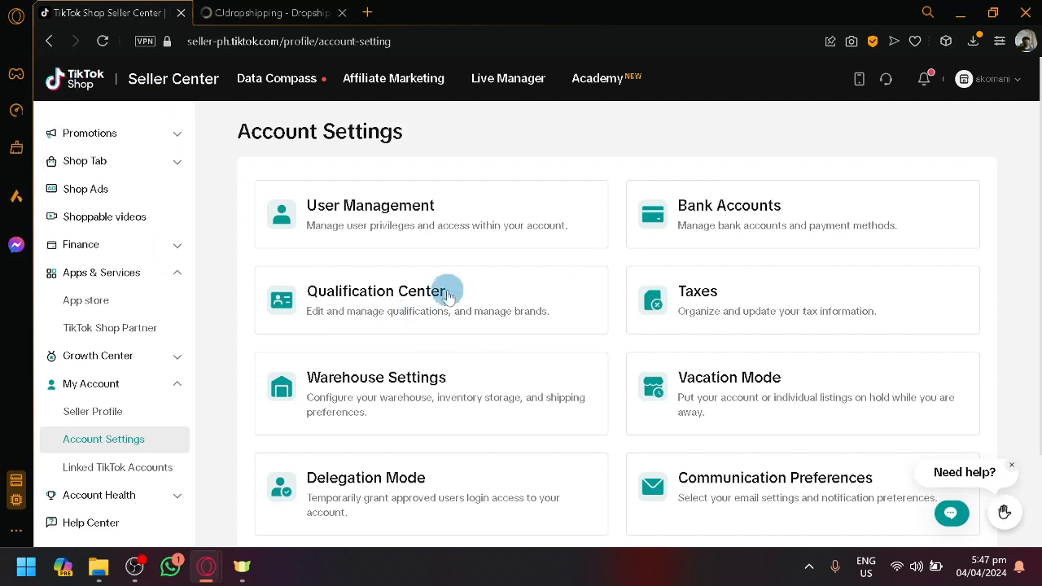
{"action": "left_click", "coordinate": [254, 13]}
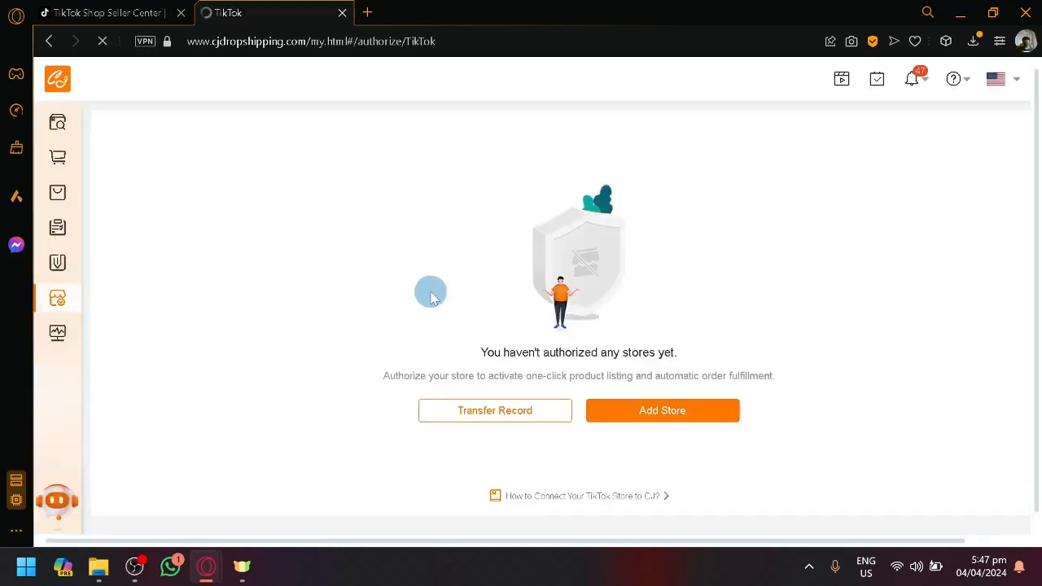
Switch to Seller Center, collapse the expanded navigation groups, and open the homepage to view the shop setup steps
{"action": "left_click", "coordinate": [106, 13]}
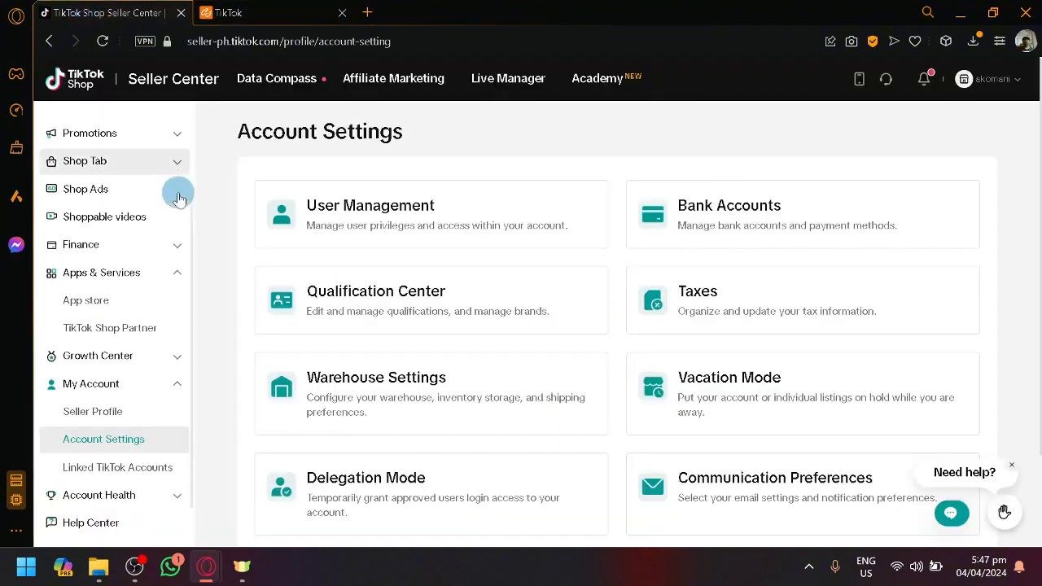
{"action": "scroll", "coordinate": [374, 268], "scroll_direction": "down", "scroll_amount": 2}
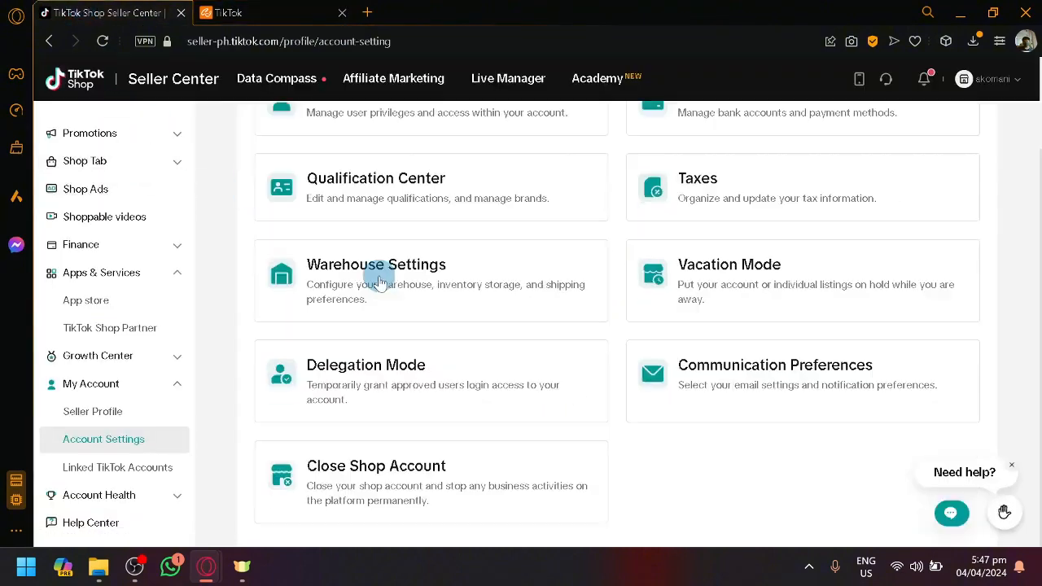
{"action": "left_click", "coordinate": [180, 384]}
{"action": "left_click", "coordinate": [180, 362]}
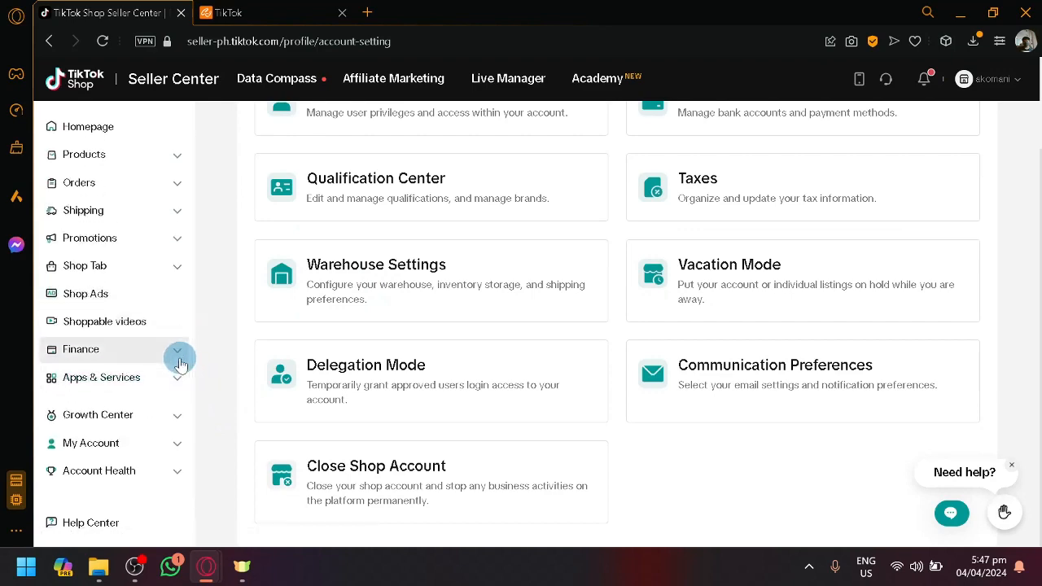
{"action": "scroll", "coordinate": [181, 371], "scroll_direction": "up", "scroll_amount": 2}
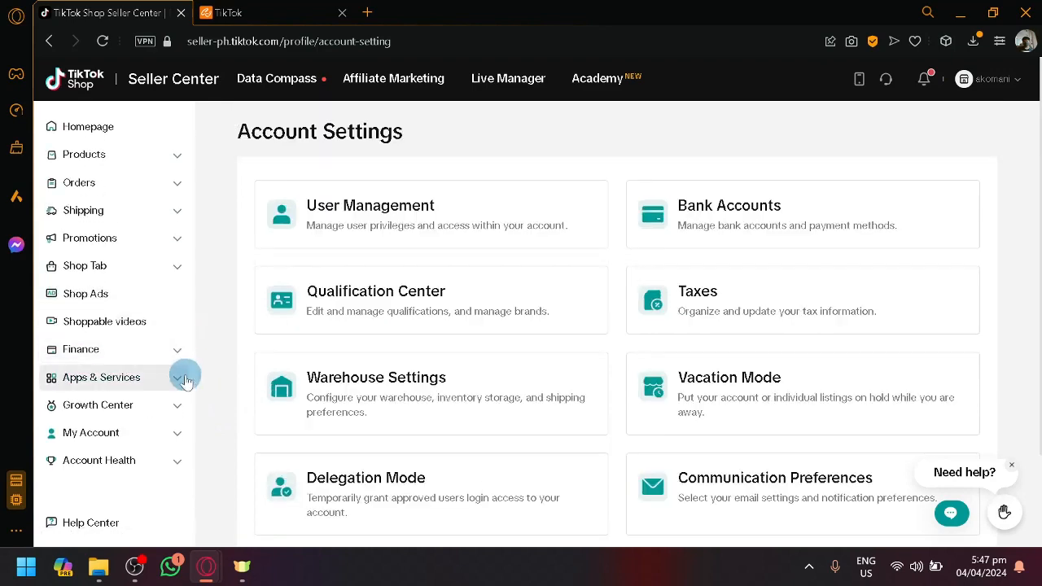
{"action": "left_click", "coordinate": [93, 134]}
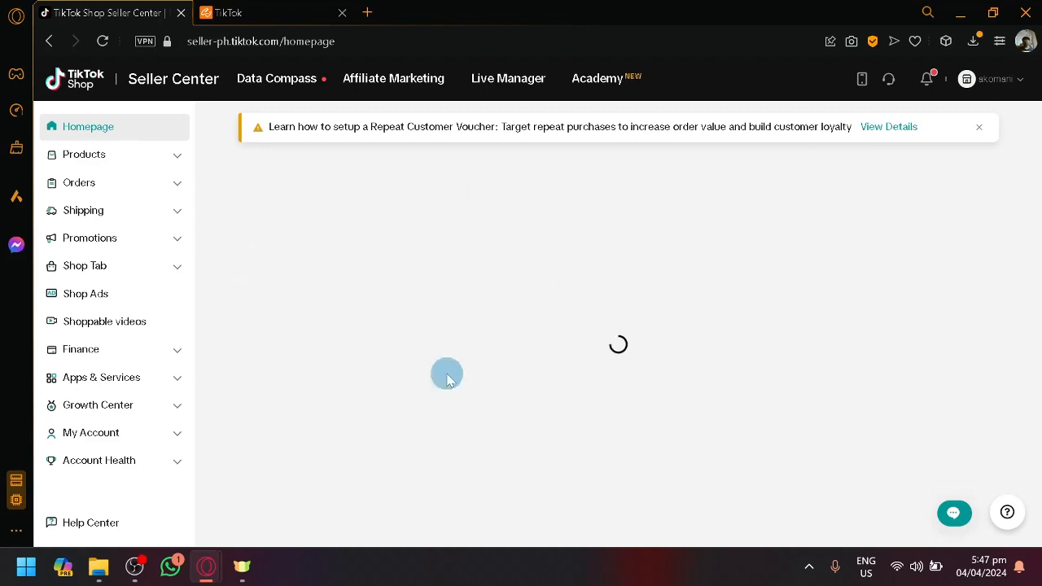
{"action": "scroll", "coordinate": [383, 342], "scroll_direction": "down", "scroll_amount": 1}
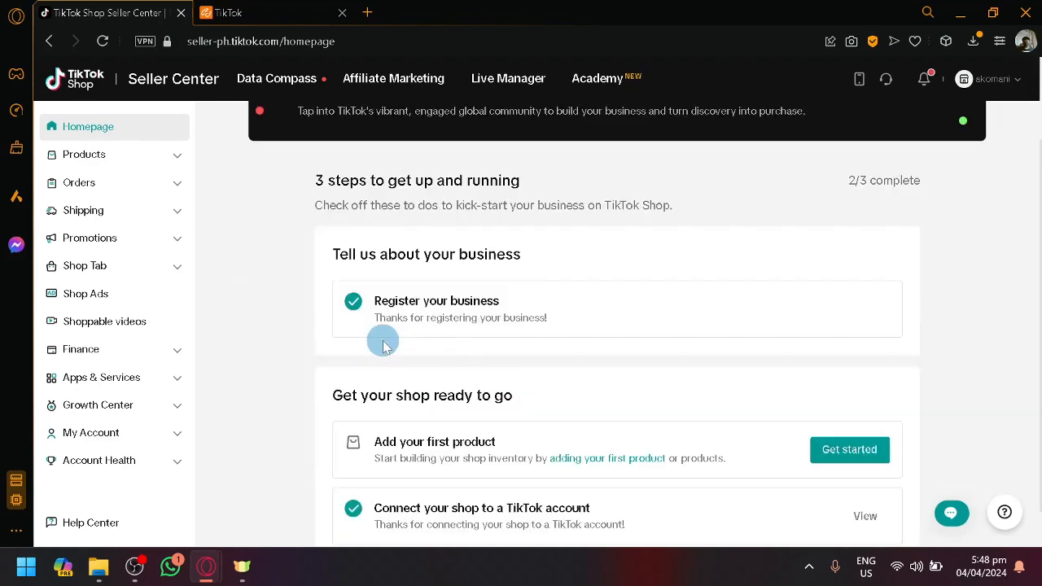
Dismiss the welcome assistant on CJdropshipping's TikTok authorization page and return to Seller Center's homepage
{"action": "left_click", "coordinate": [273, 10]}
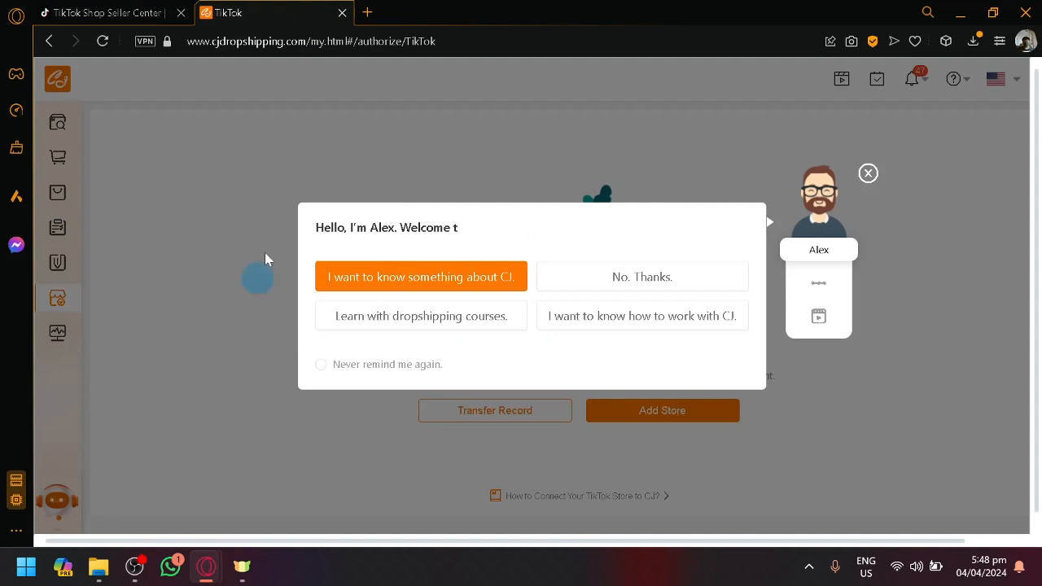
{"action": "left_click", "coordinate": [868, 173]}
{"action": "left_click", "coordinate": [155, 11]}
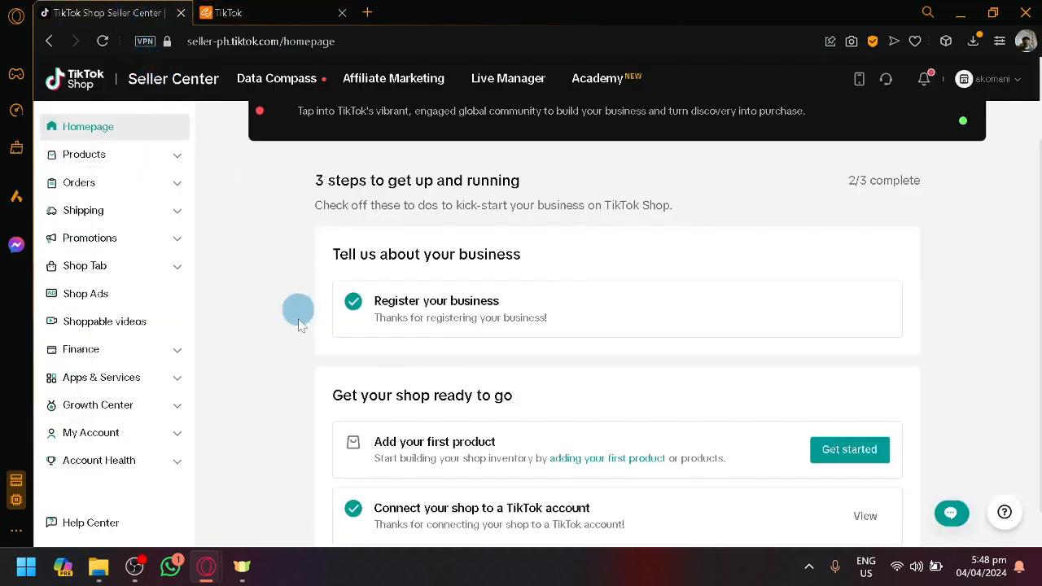